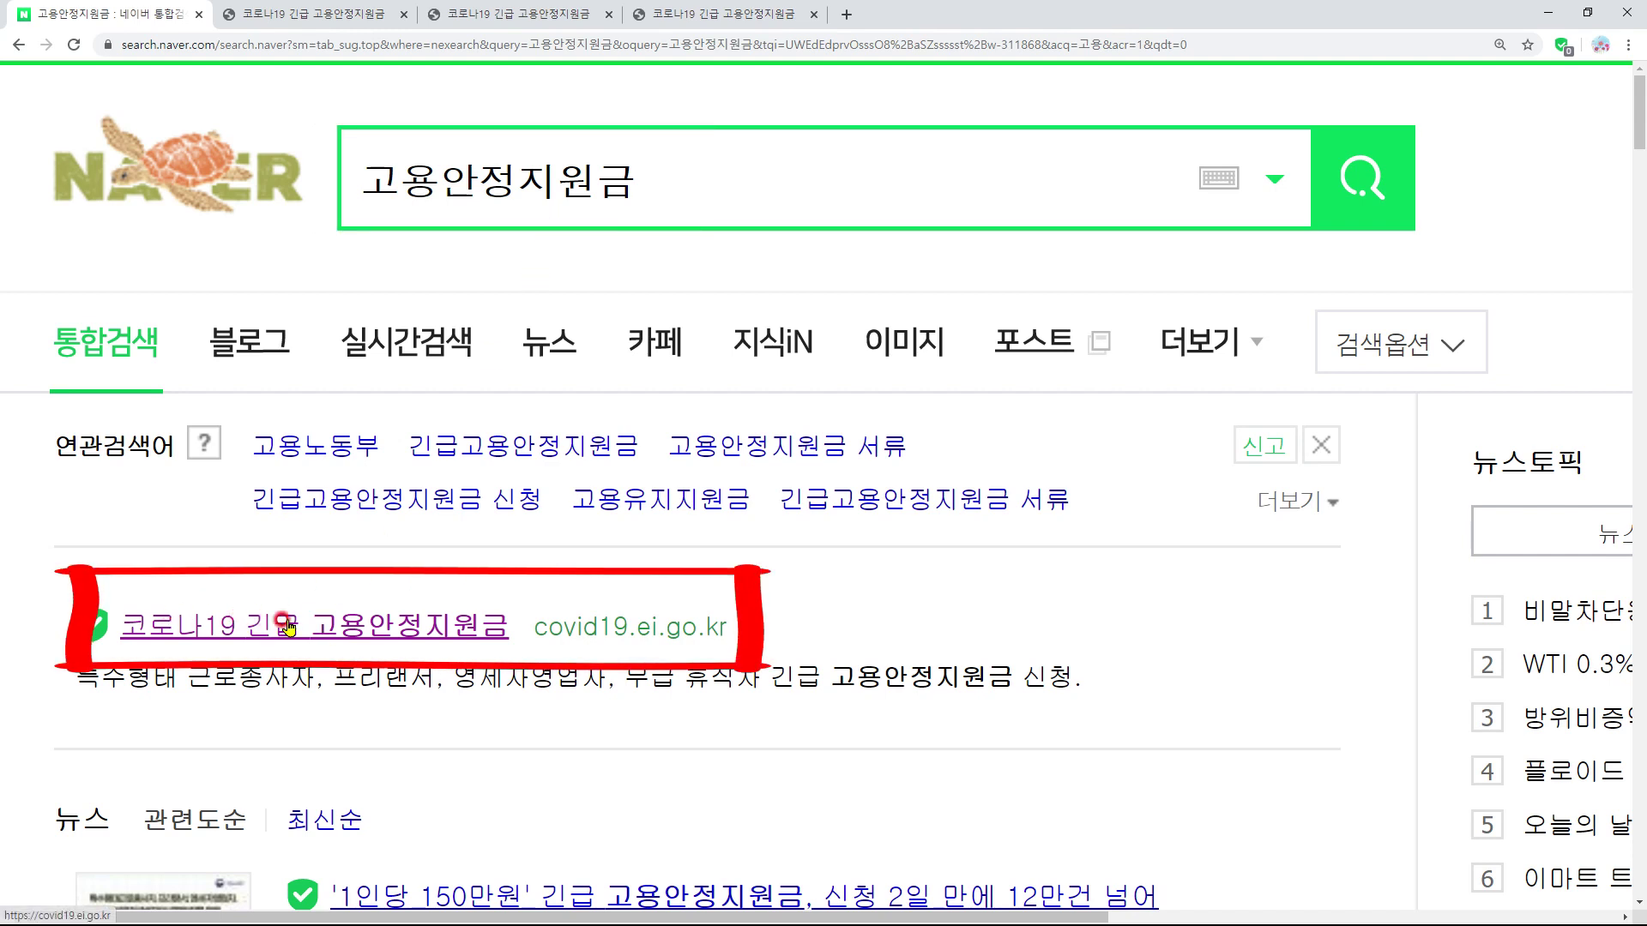
- Open the covid19.ei.go.kr result from the Naver search for 고용안정지원금 in a new tab
left_click(656, 627)
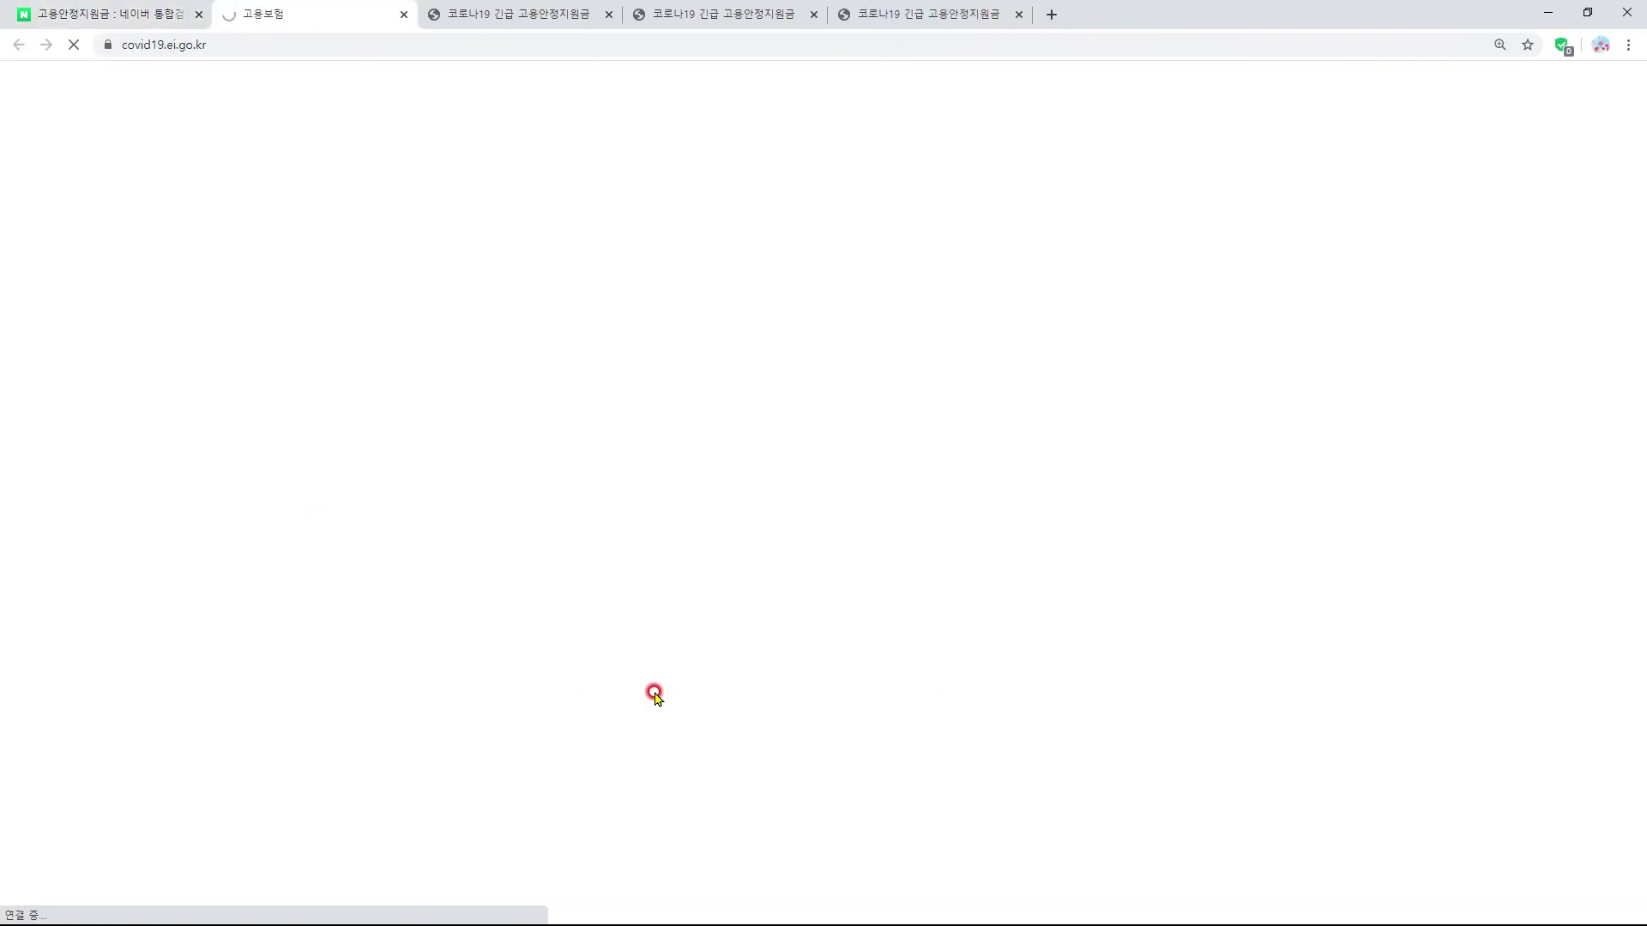
- Switch to the subsidy site tab and confirm the real-name verification-complete alert
left_click(520, 18)
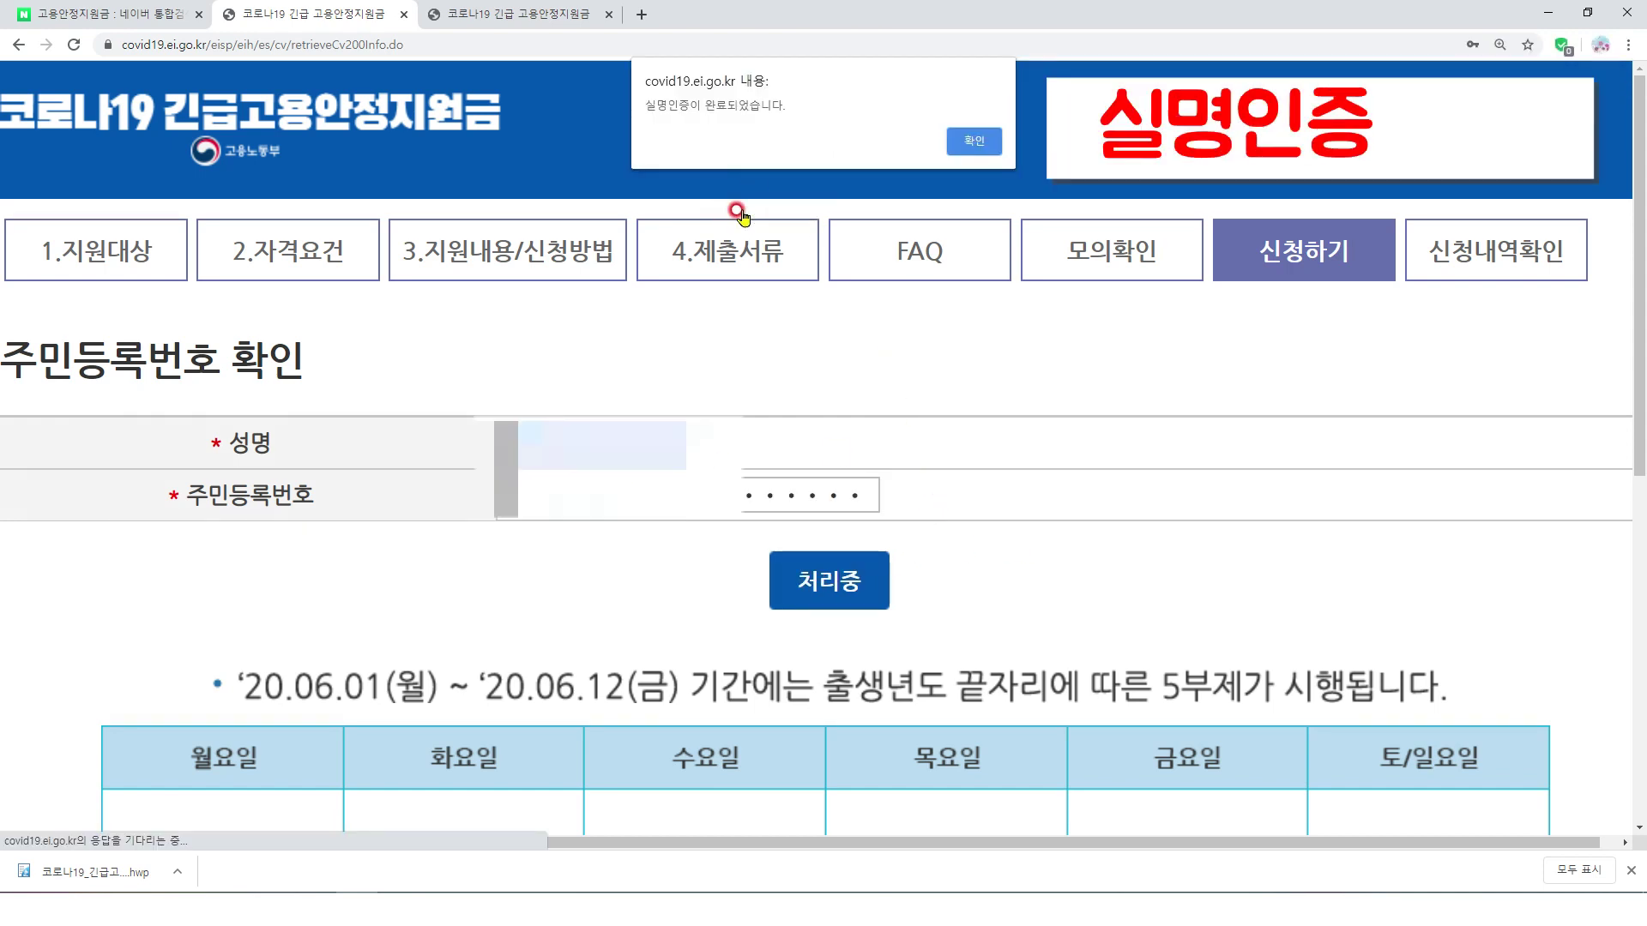
left_click(967, 148)
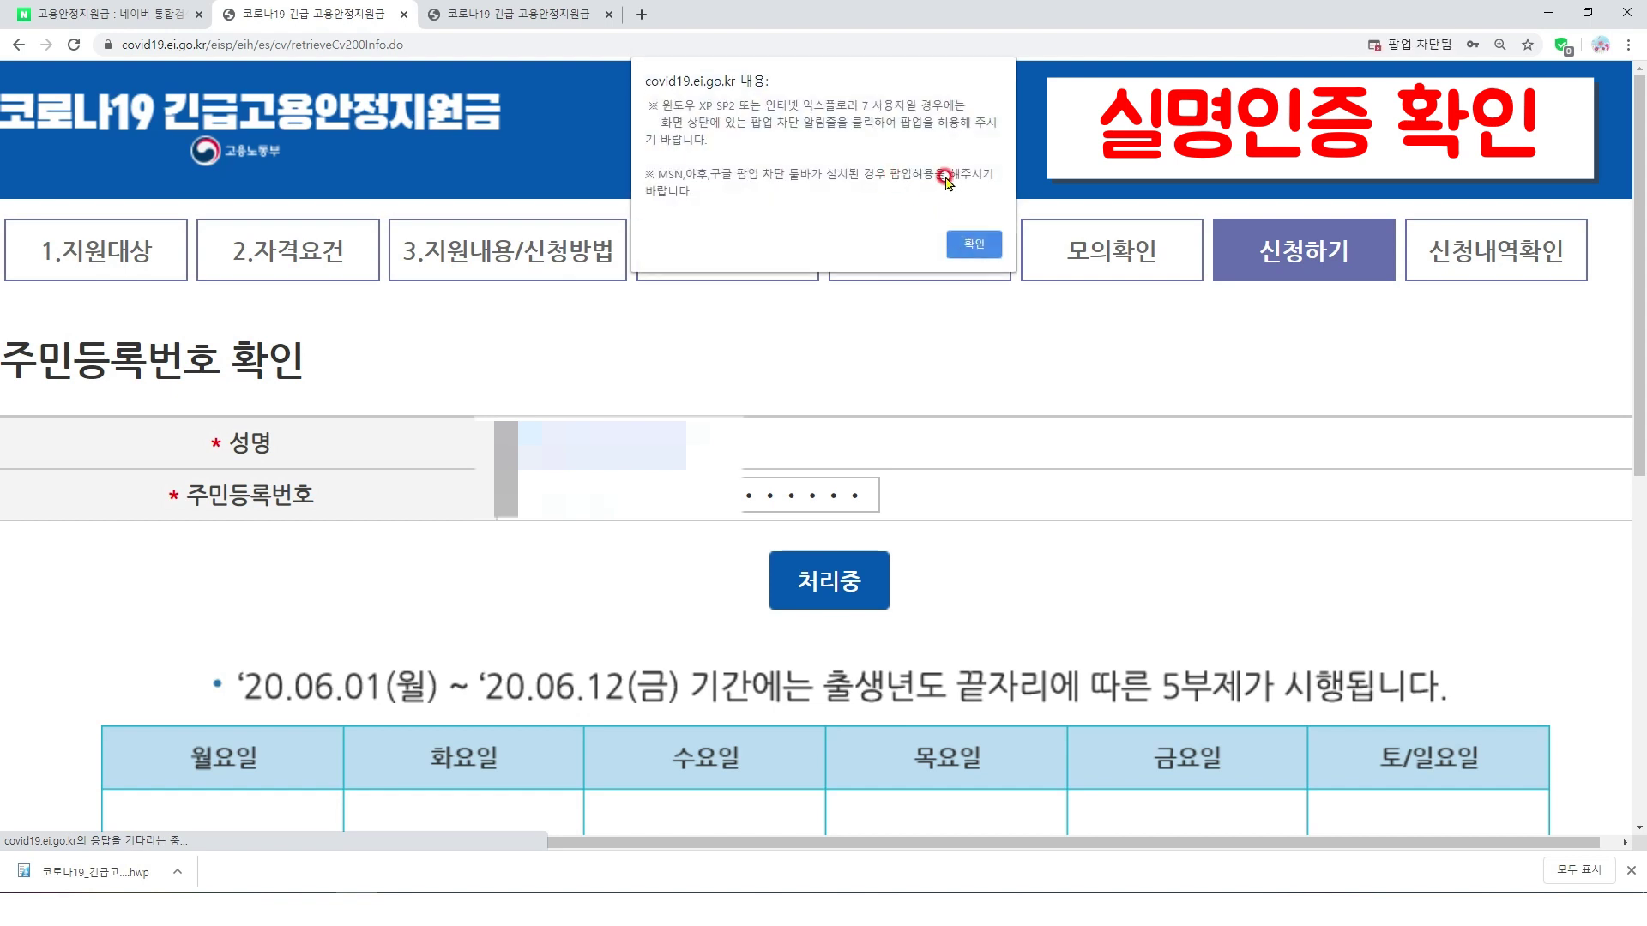
- Dismiss the pop-up blocker notice on the subsidy site
left_click(976, 245)
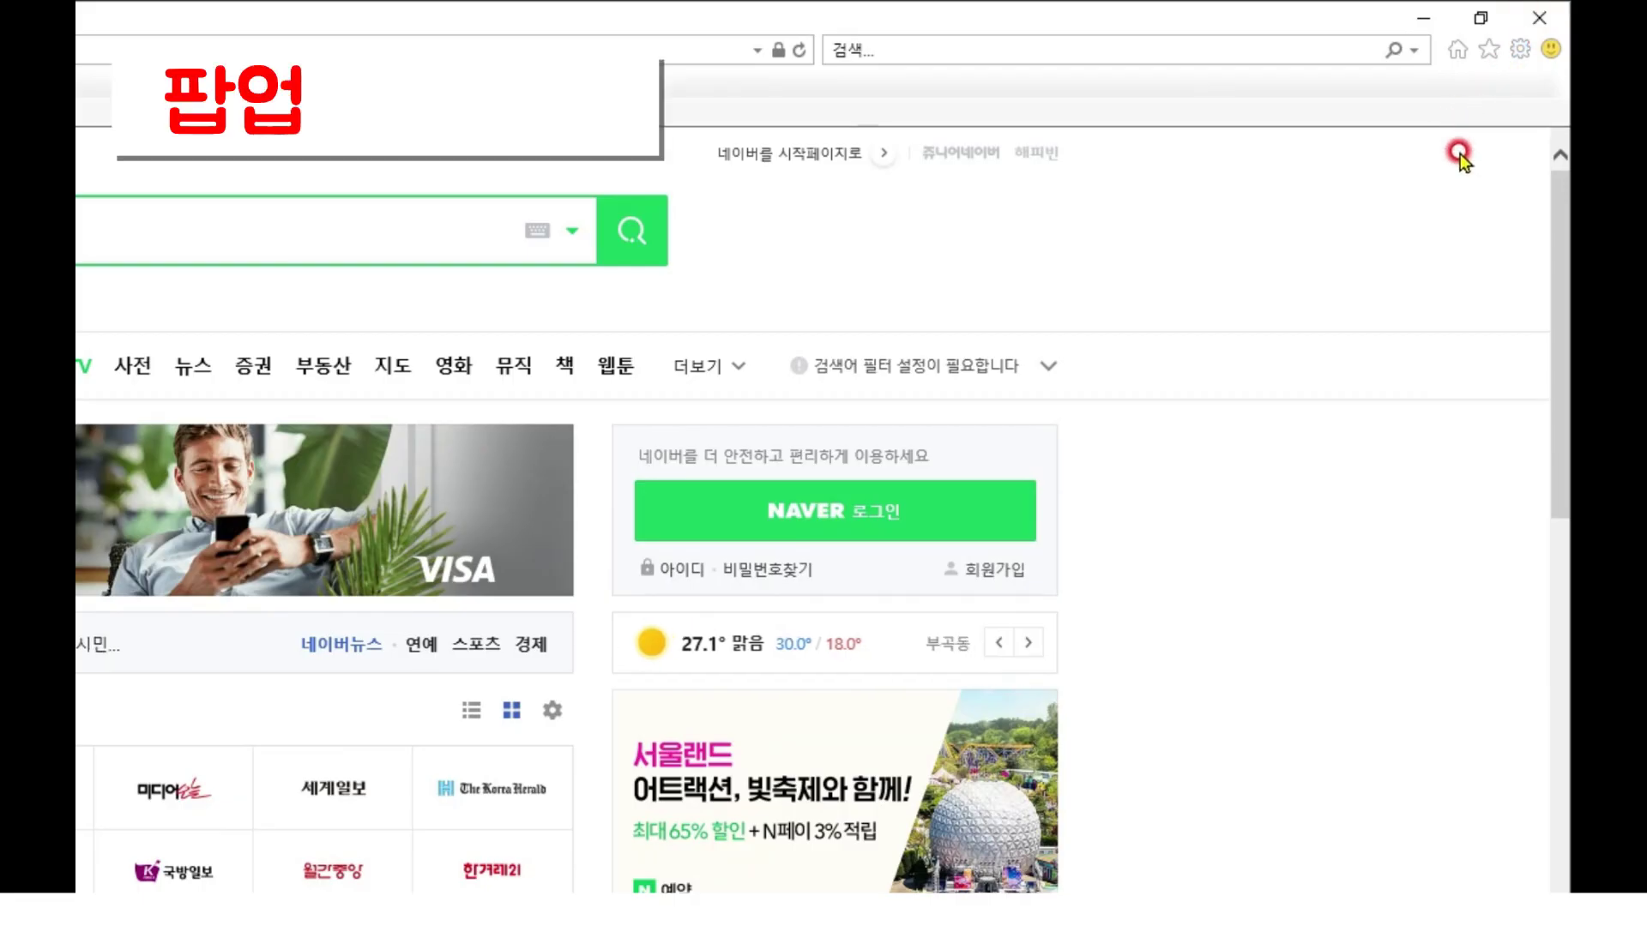
- Uncheck 팝업 차단 사용 in Internet Explorer's 인터넷 옵션 개인 정보 settings and apply
left_click(1518, 51)
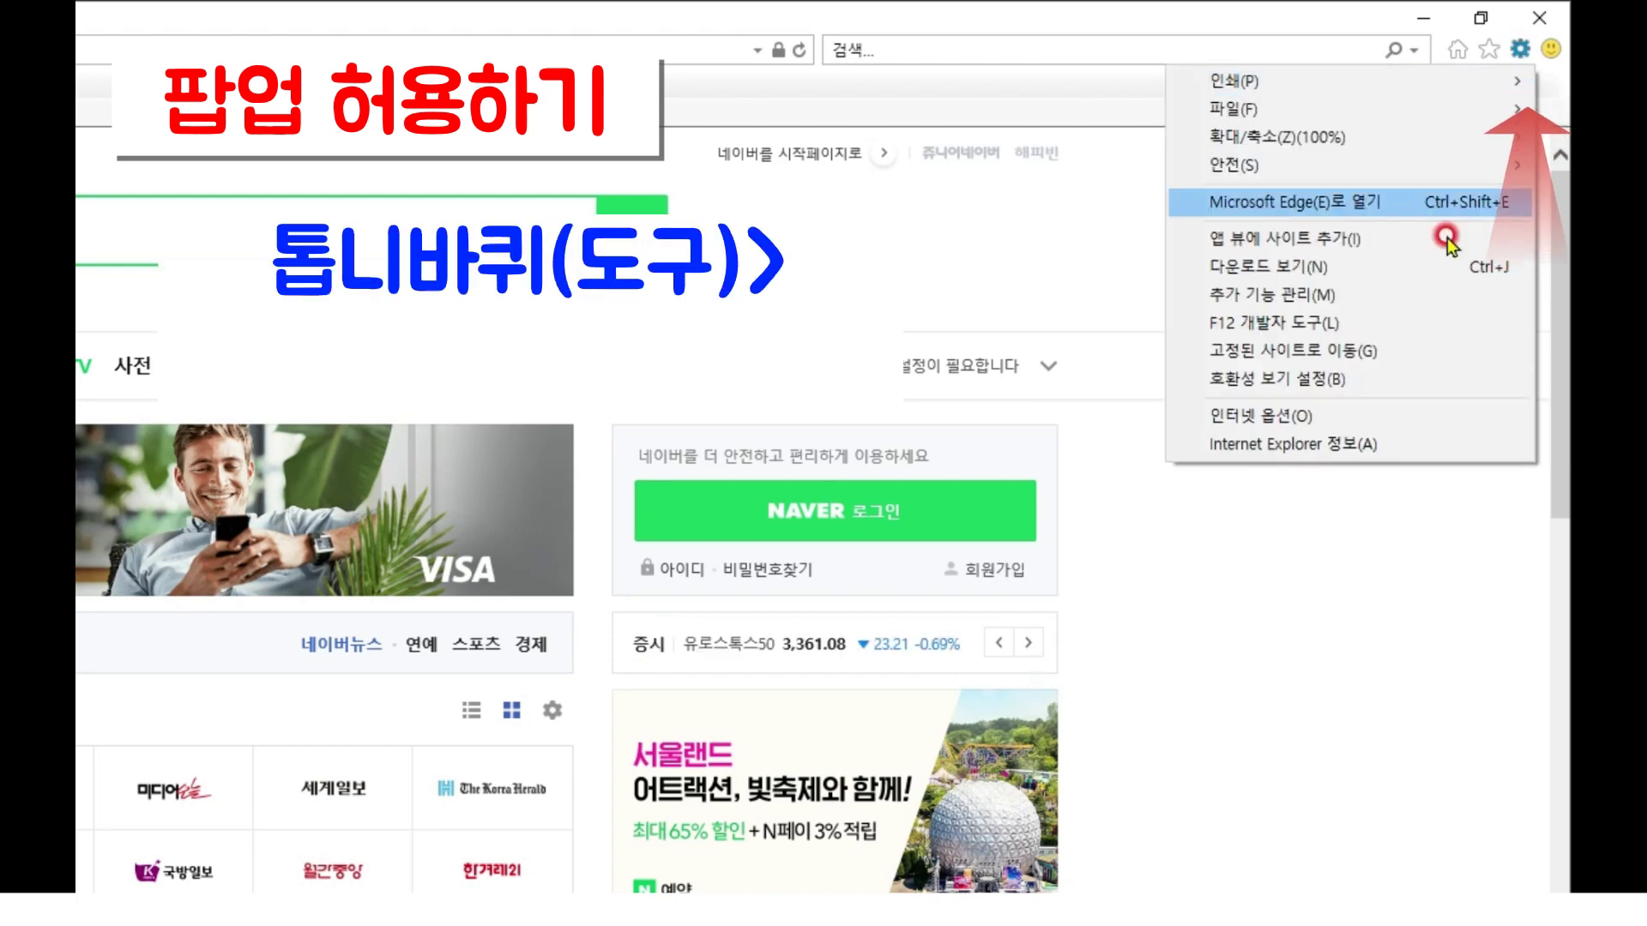
left_click(1310, 411)
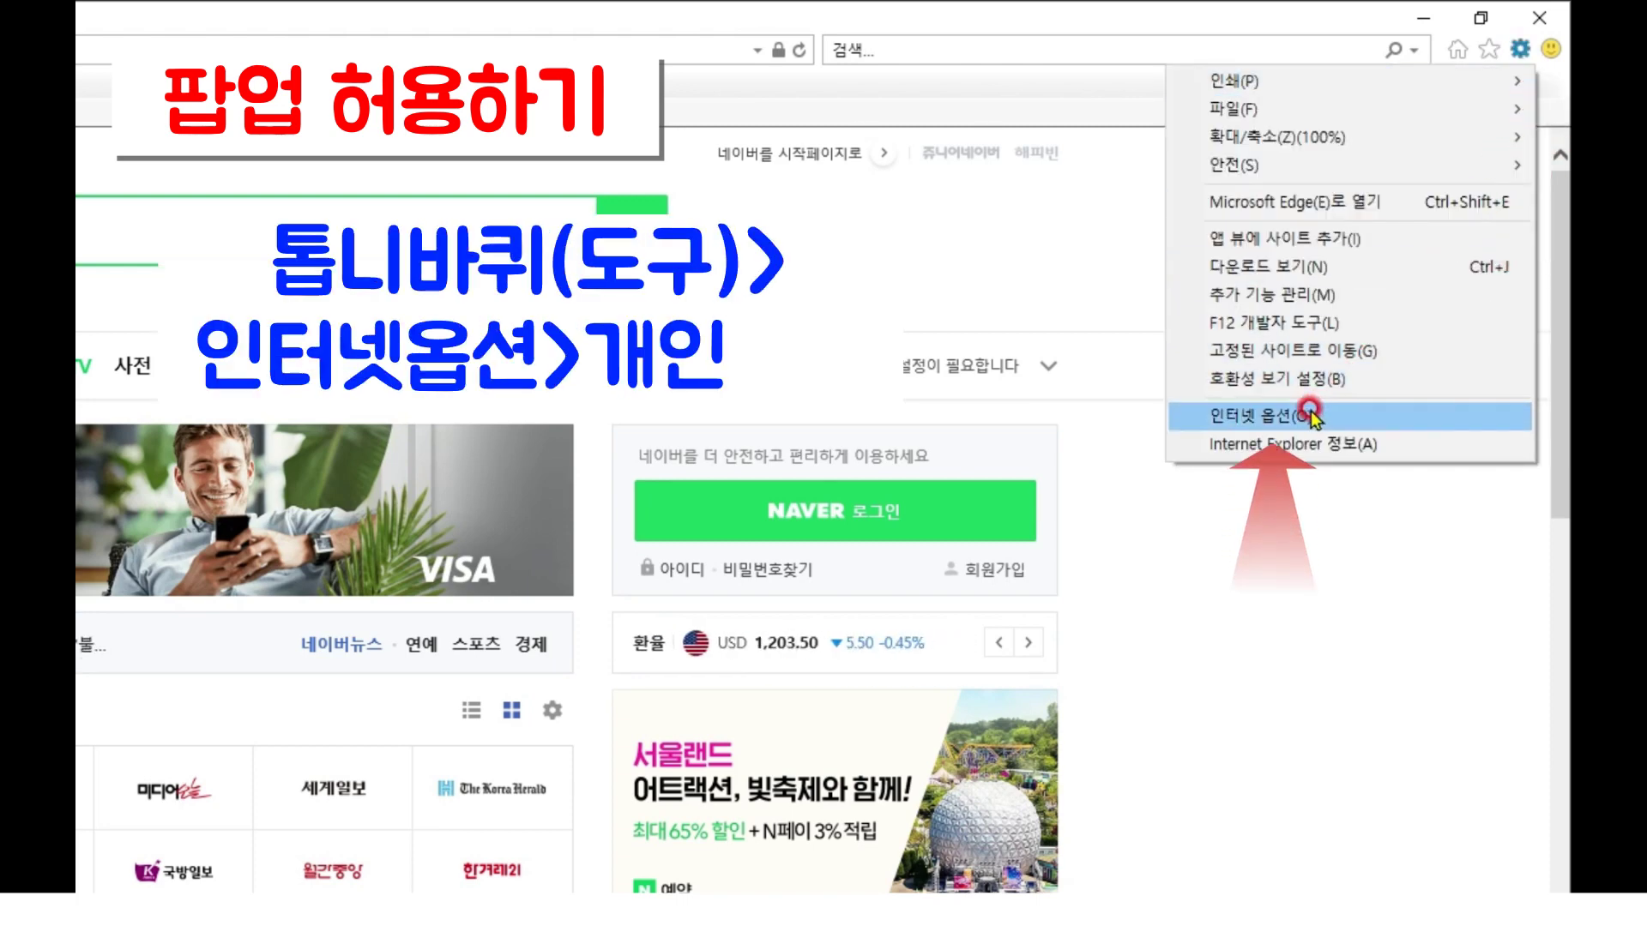
left_click_drag(1106, 39, 1203, 73)
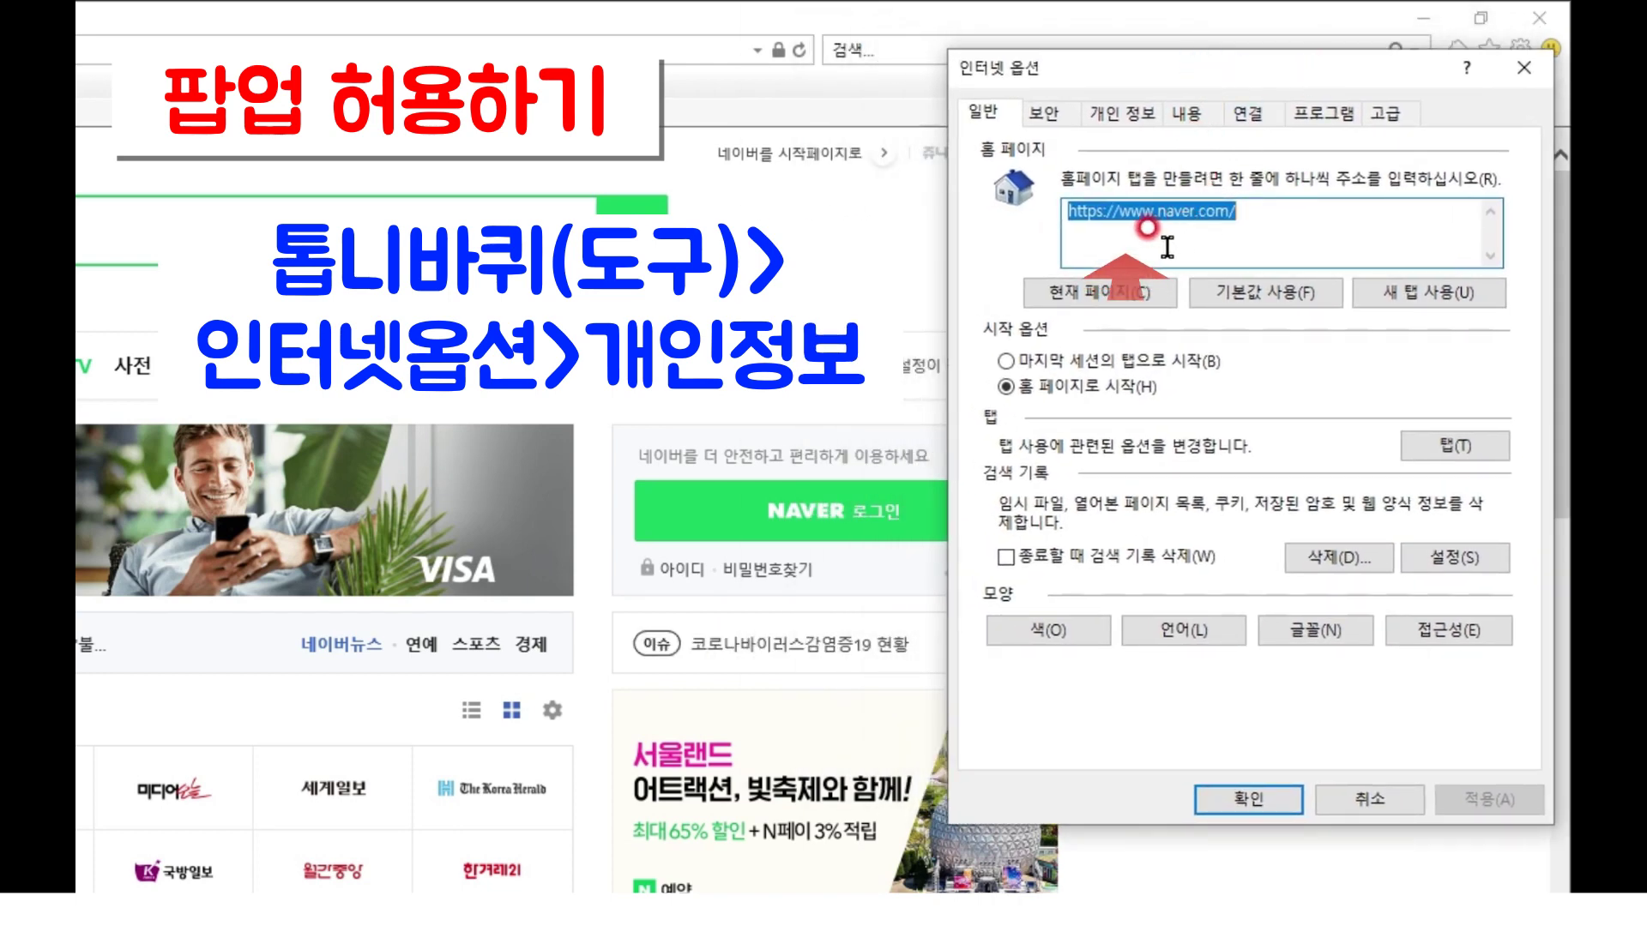
left_click(1118, 113)
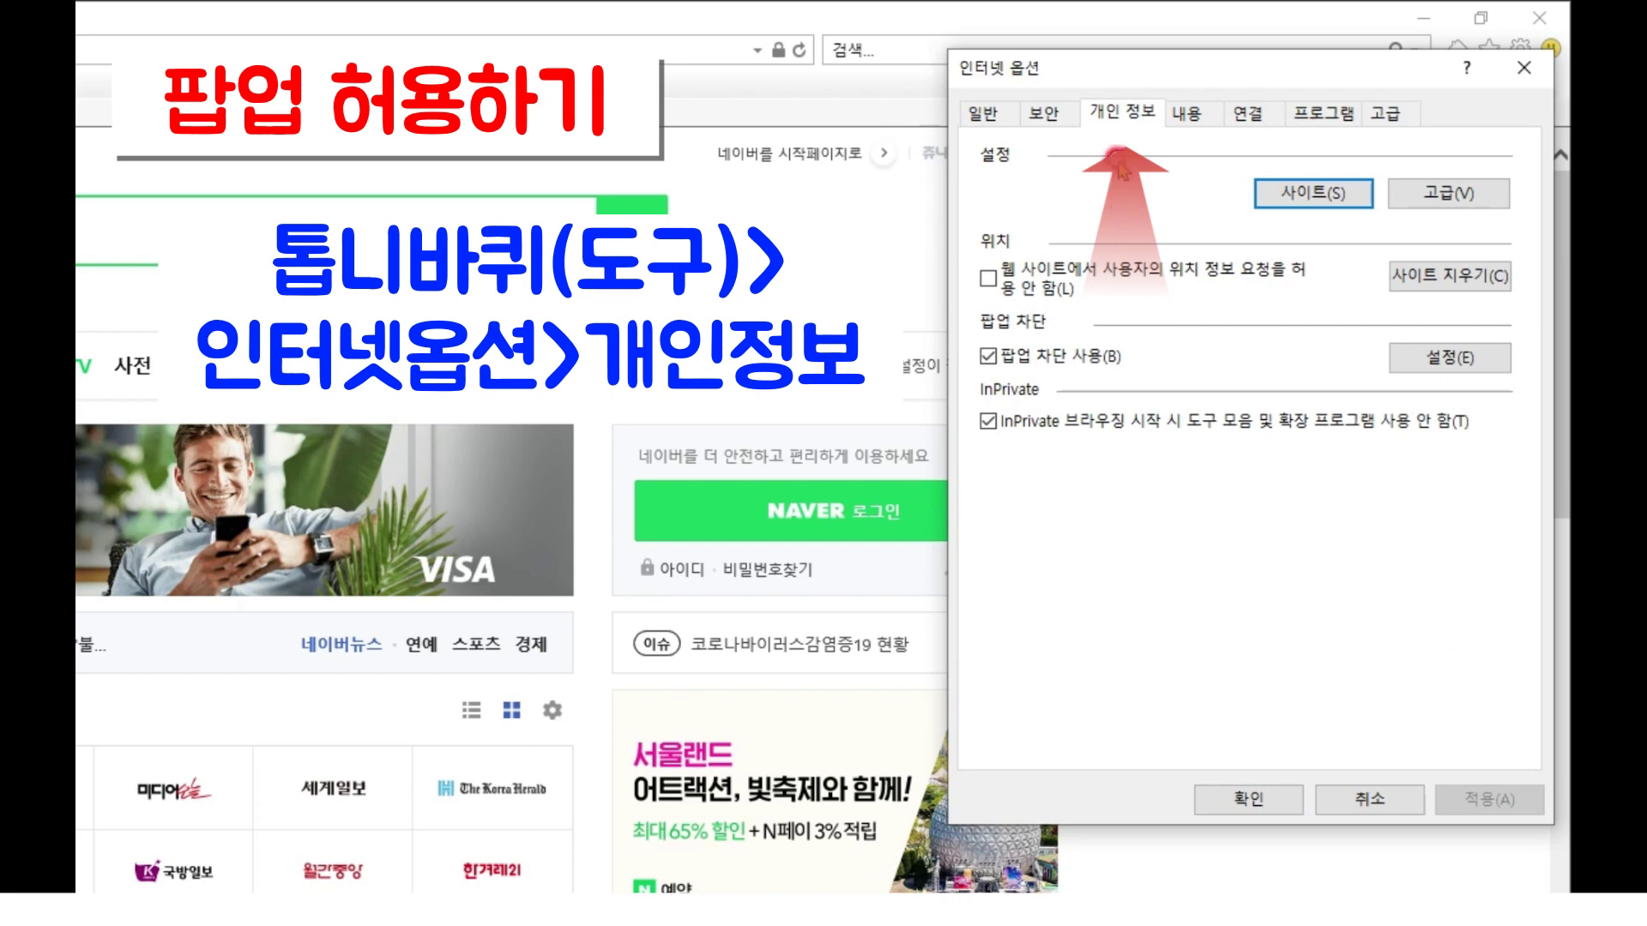
left_click(987, 357)
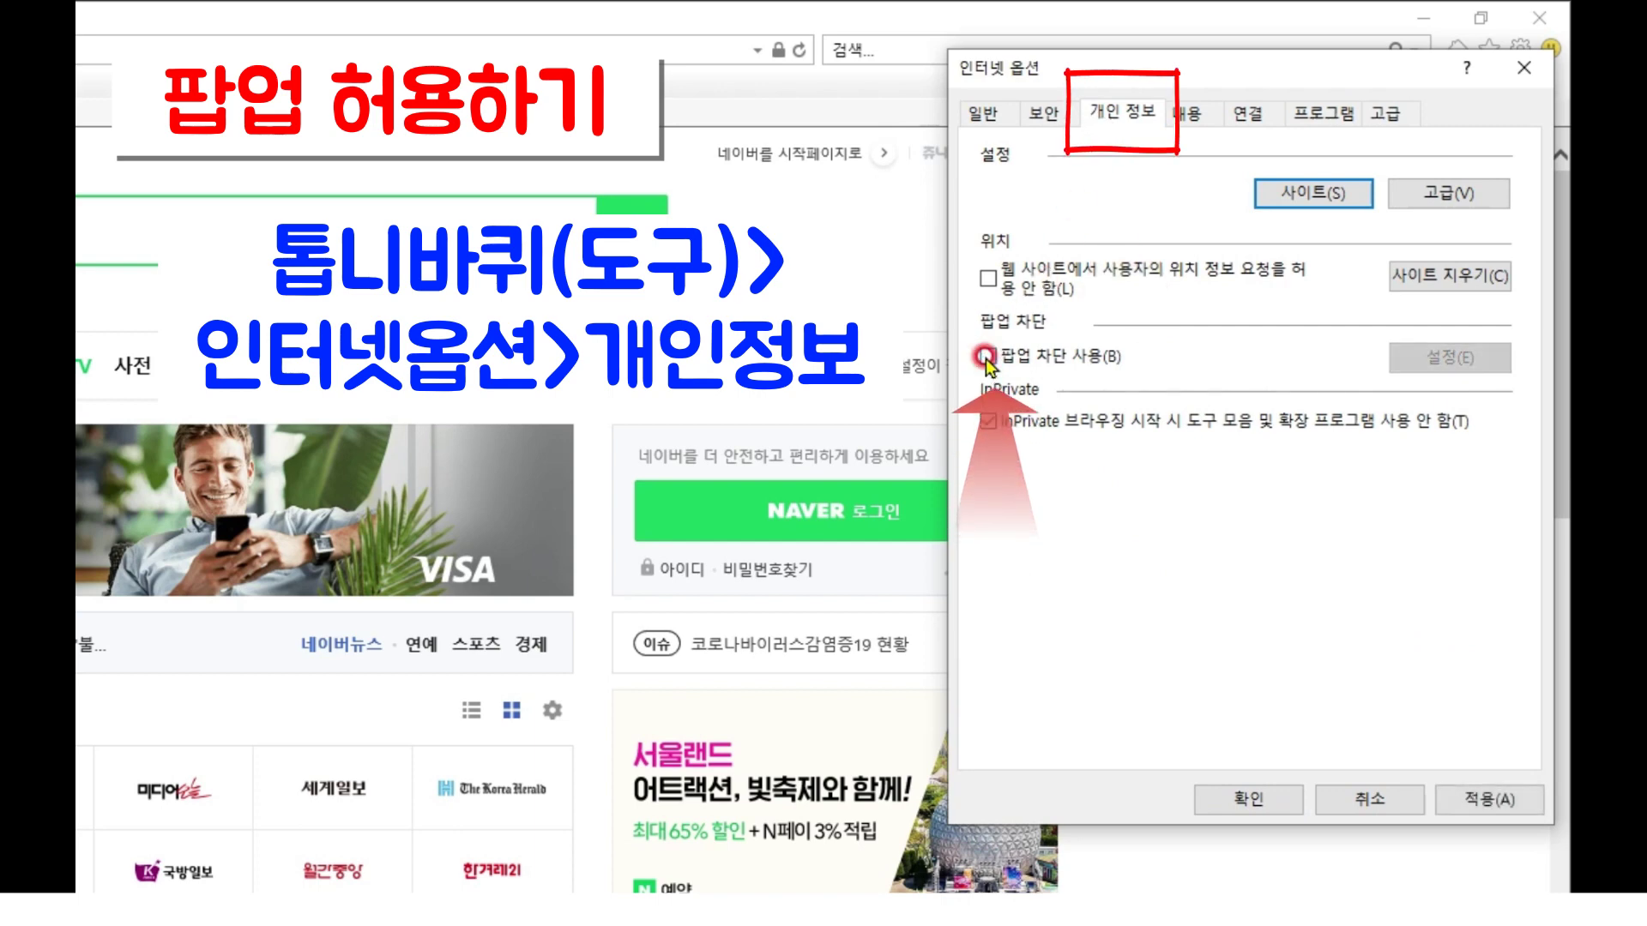
left_click(1244, 791)
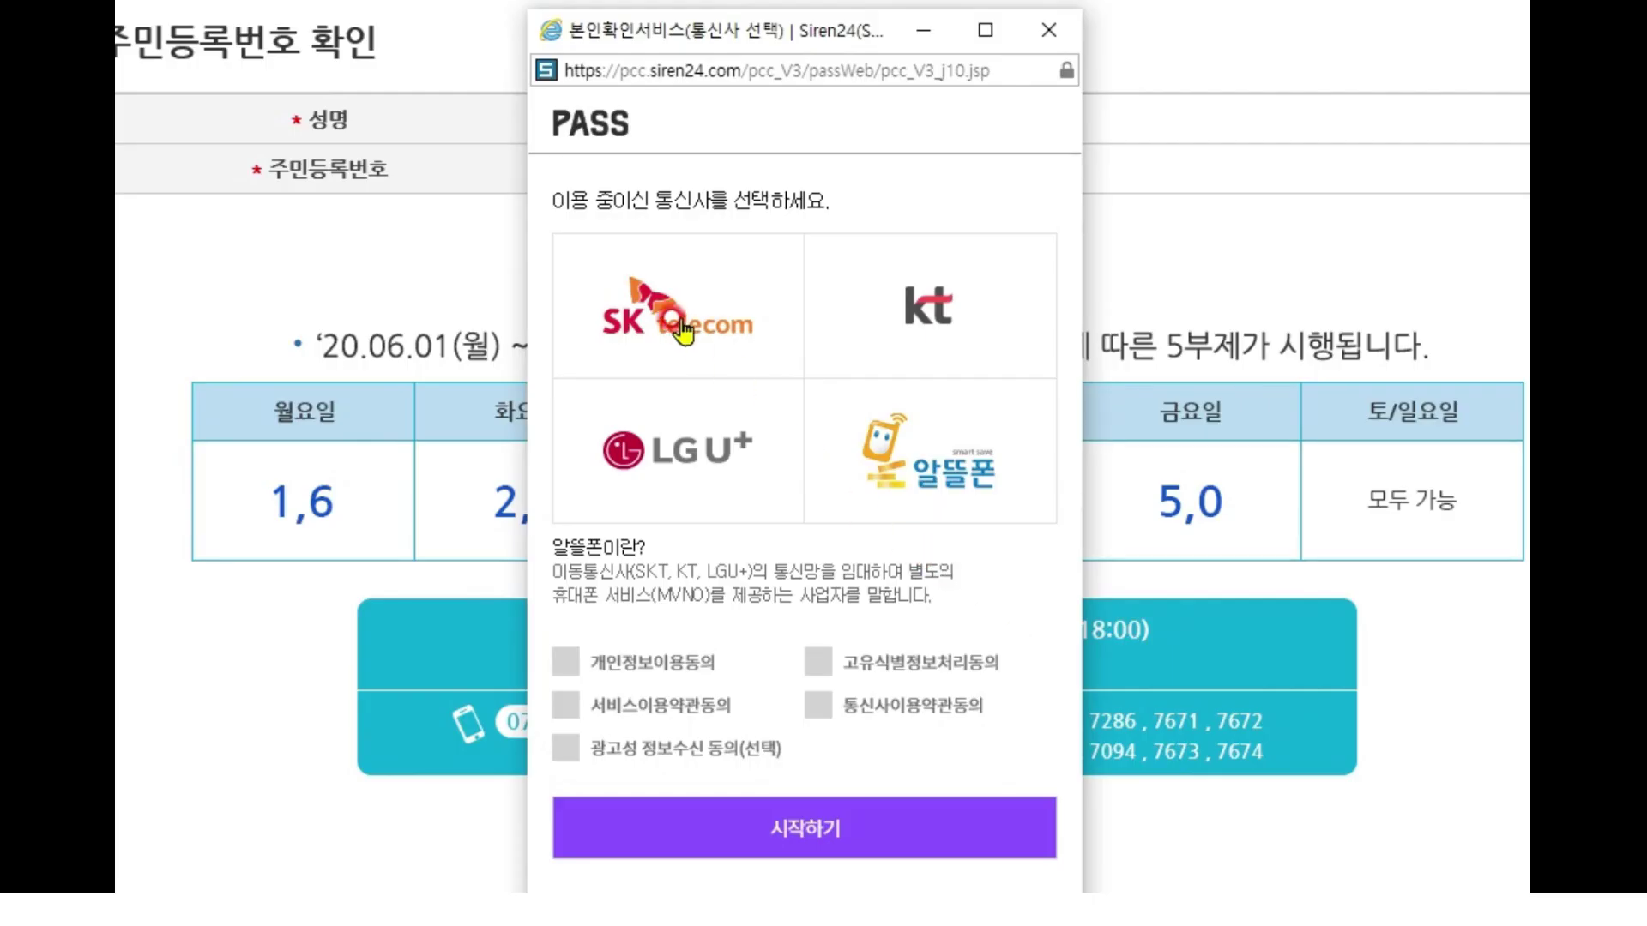
- Choose LG U+ as carrier, accept all PASS consent terms, and start 문자인증 verification
left_click(665, 468)
left_click(565, 661)
left_click(567, 700)
left_click(565, 748)
left_click(803, 676)
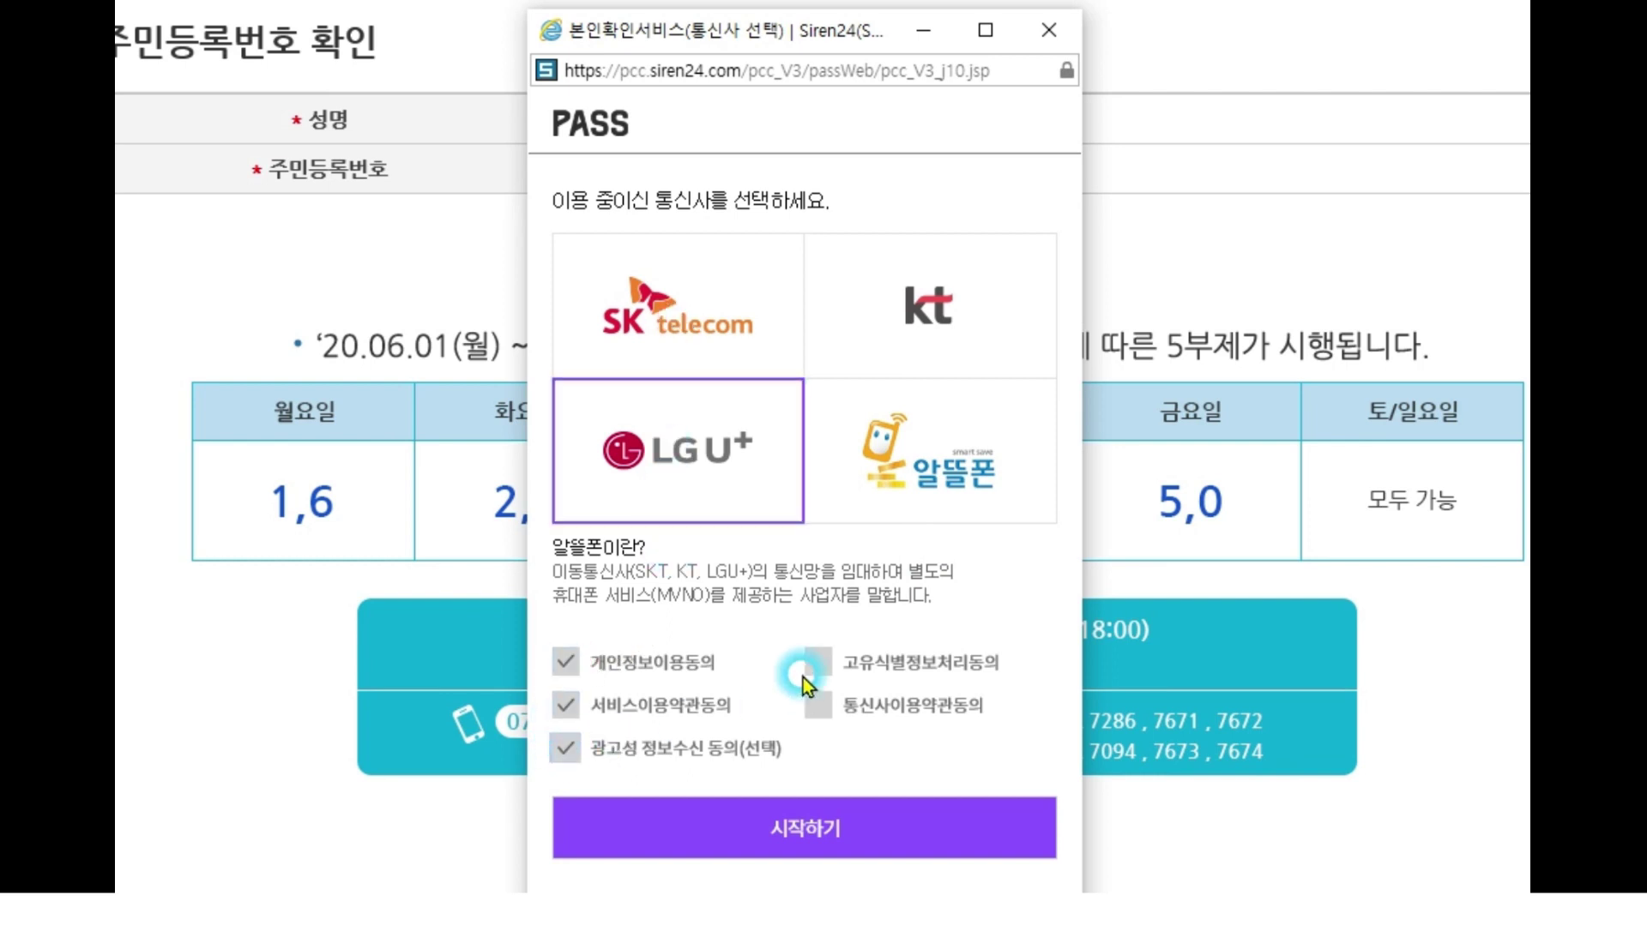
left_click(817, 705)
left_click(839, 854)
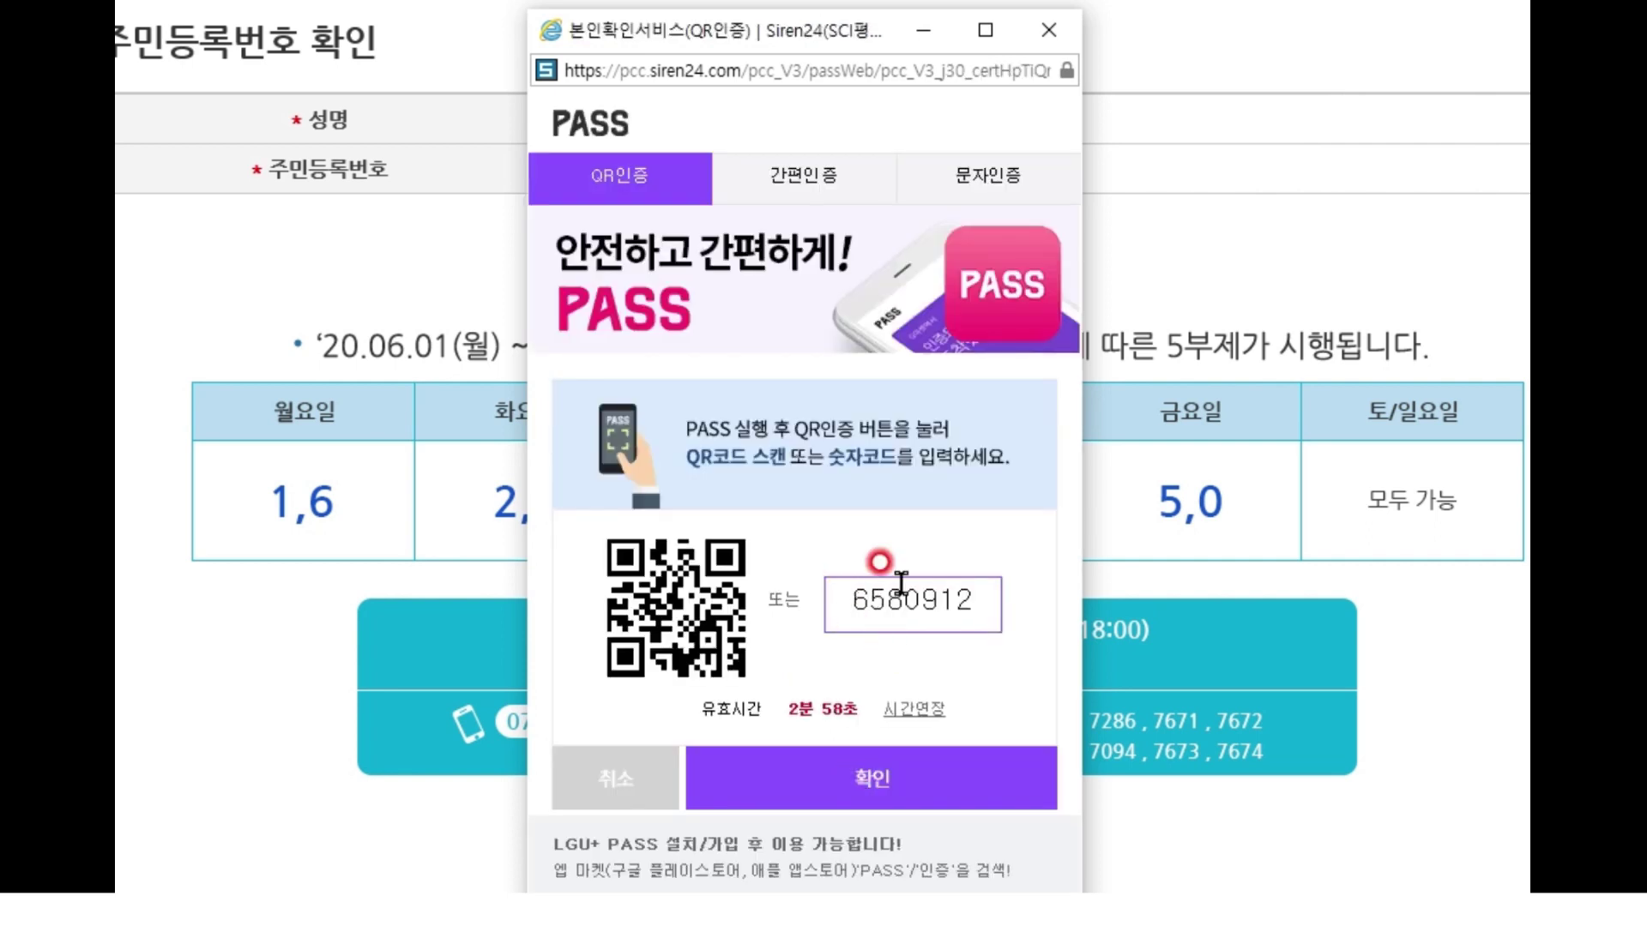
left_click(995, 180)
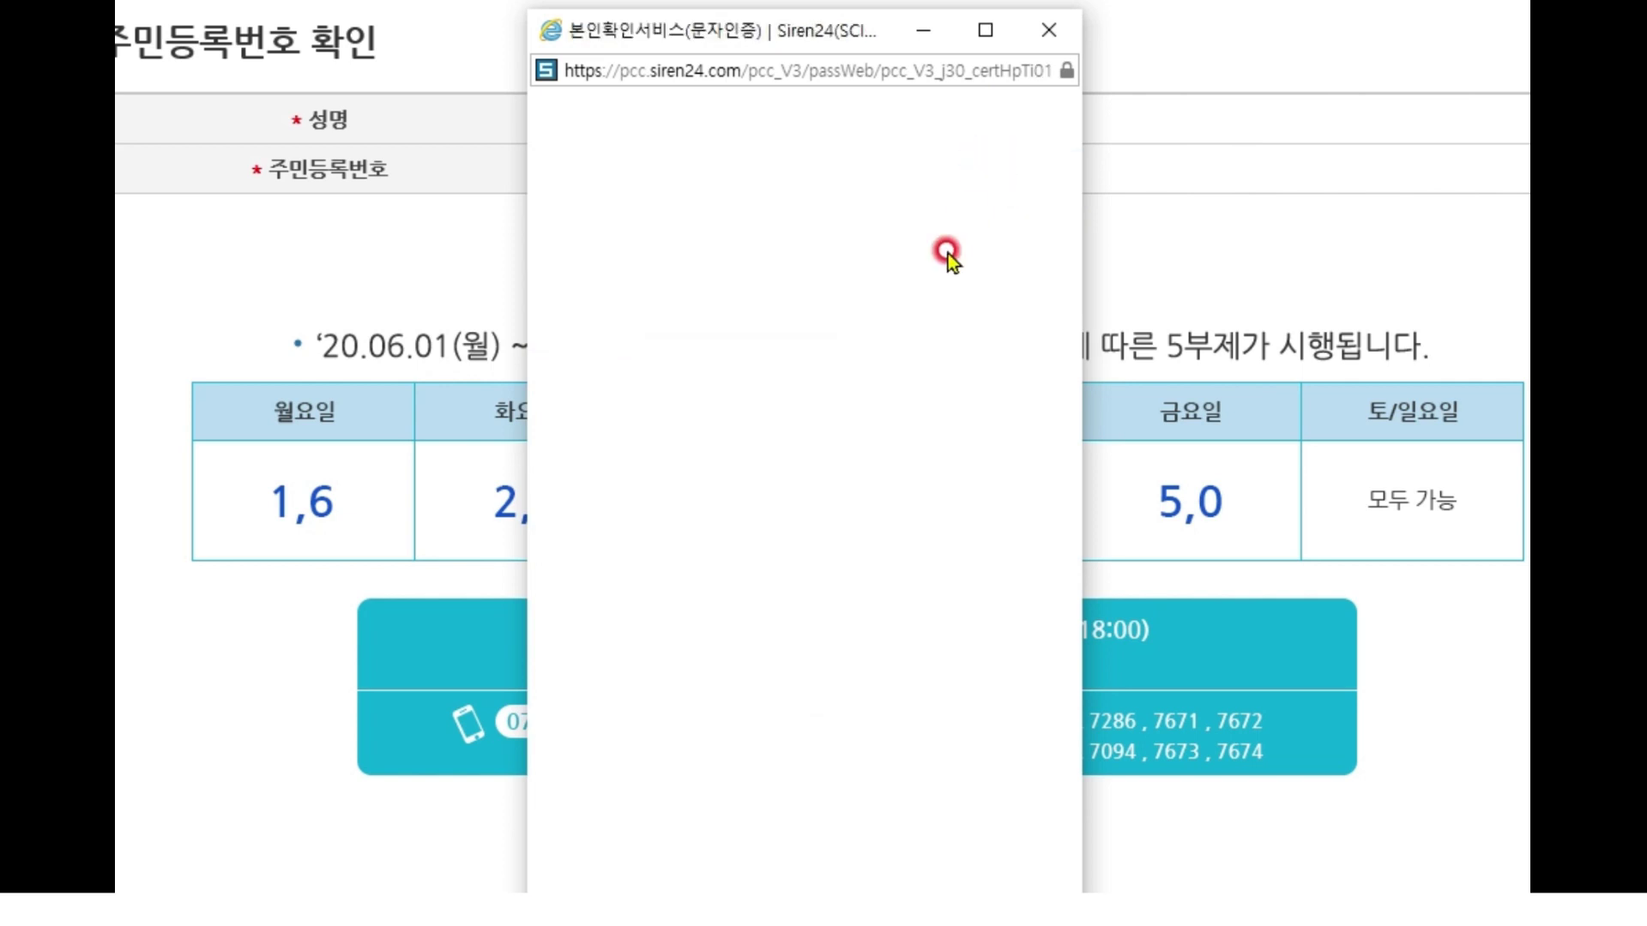
- Enter the applicant's name, birth date, gender digit, phone number and security digits to request an SMS code
left_click(838, 441)
type("ㅇ")
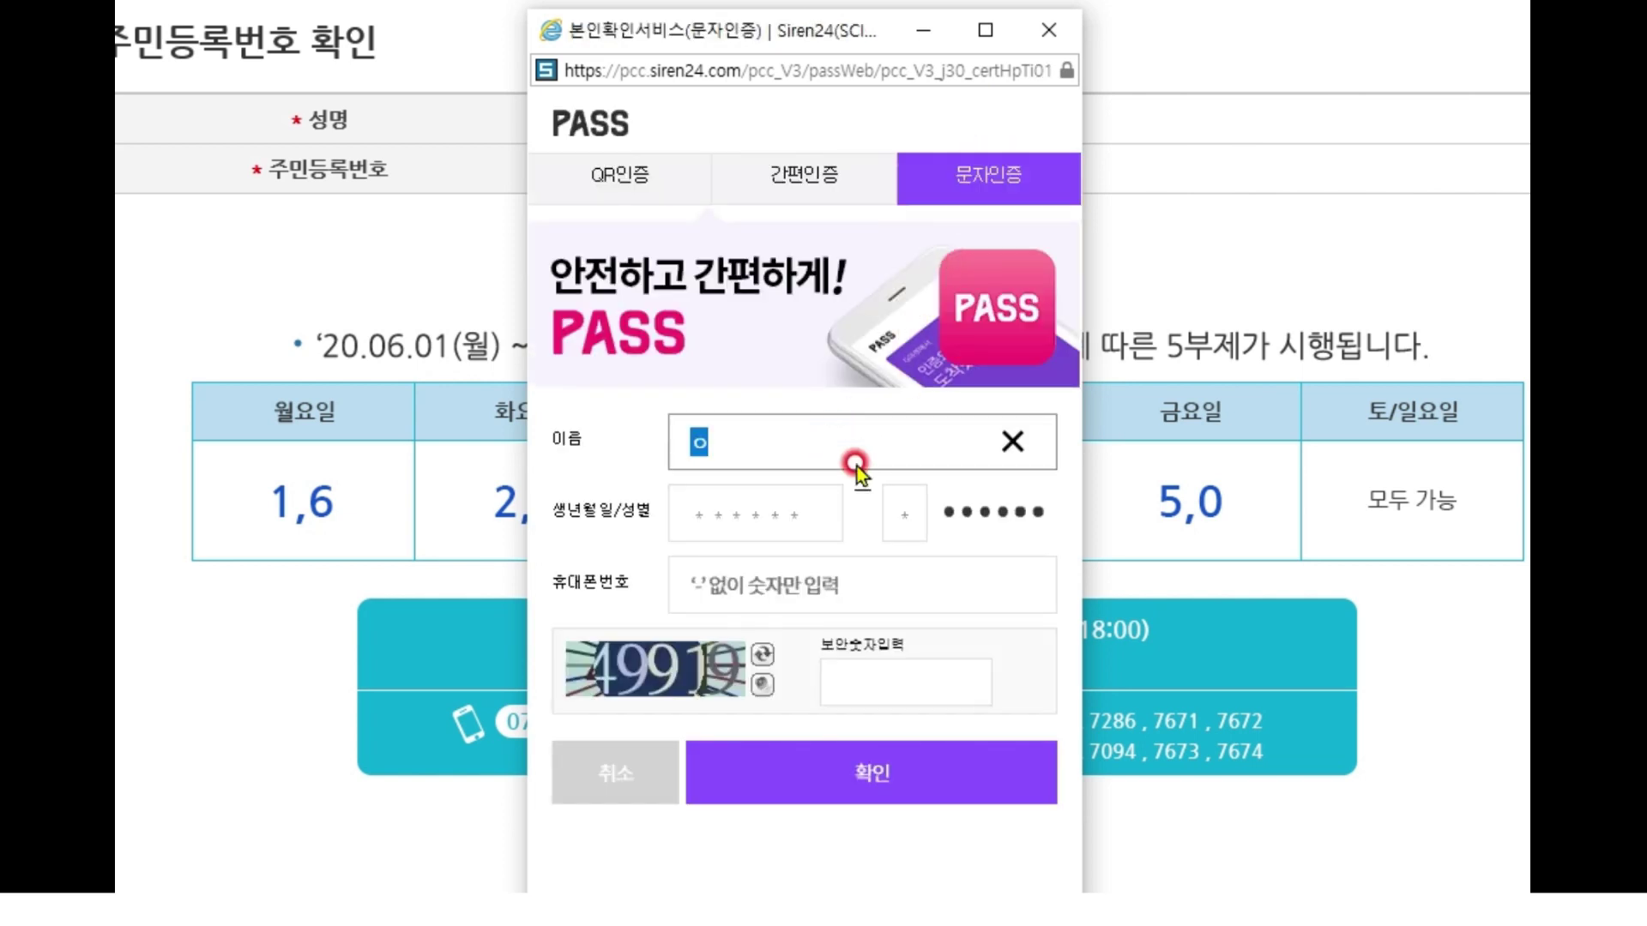
left_click(789, 491)
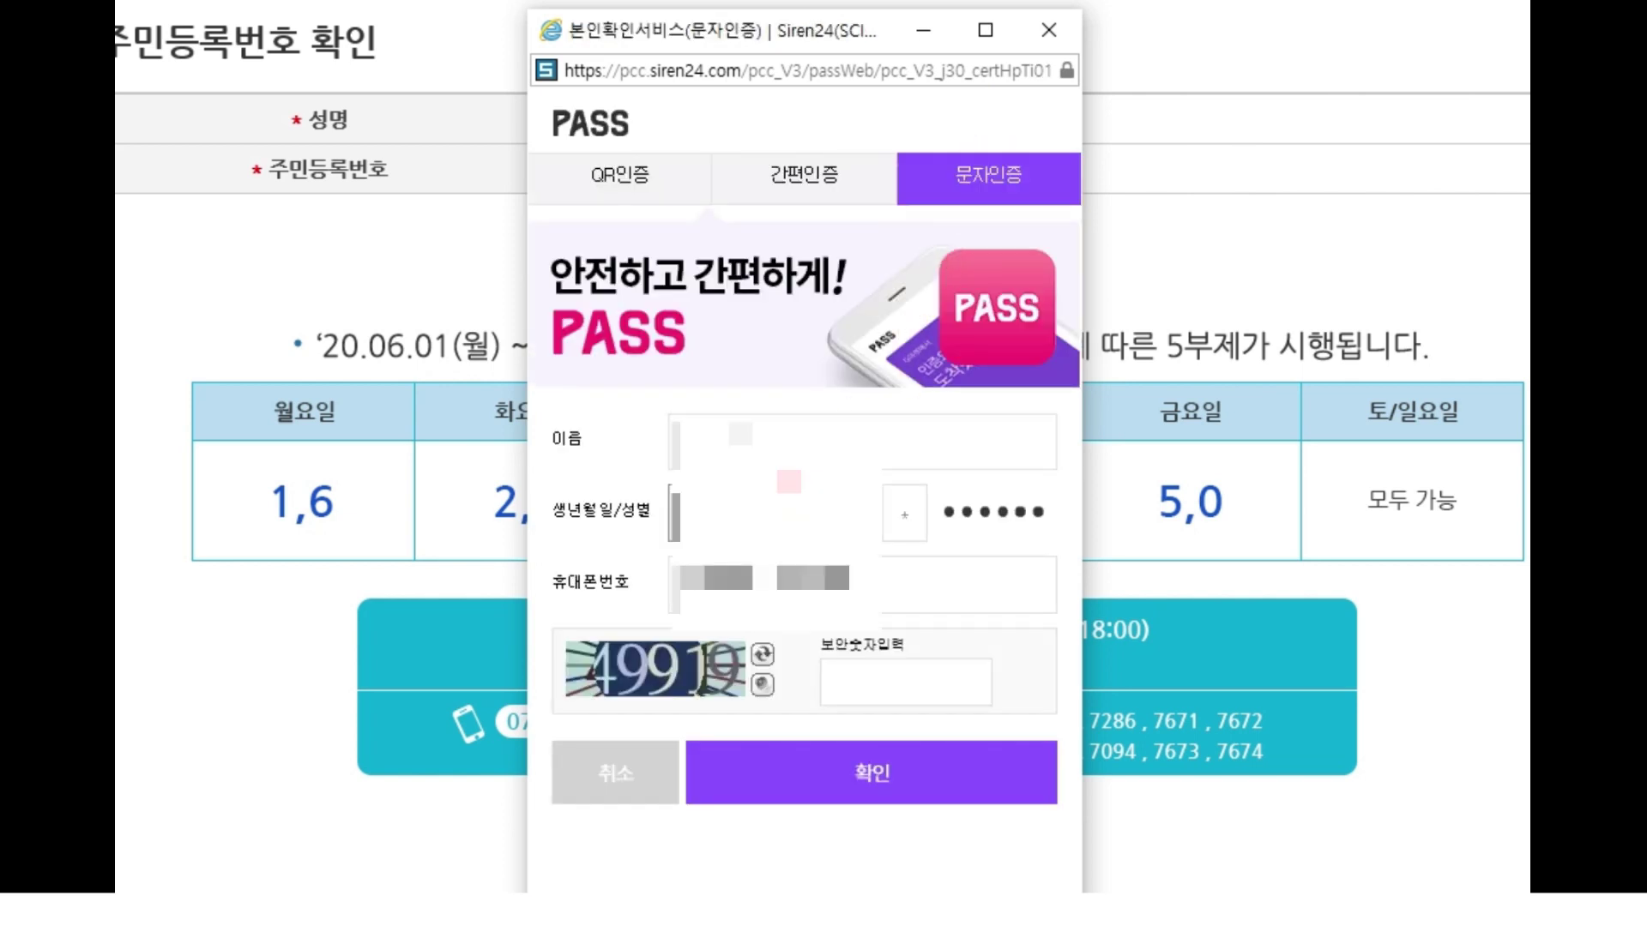
left_click(905, 518)
left_click(881, 592)
type("01")
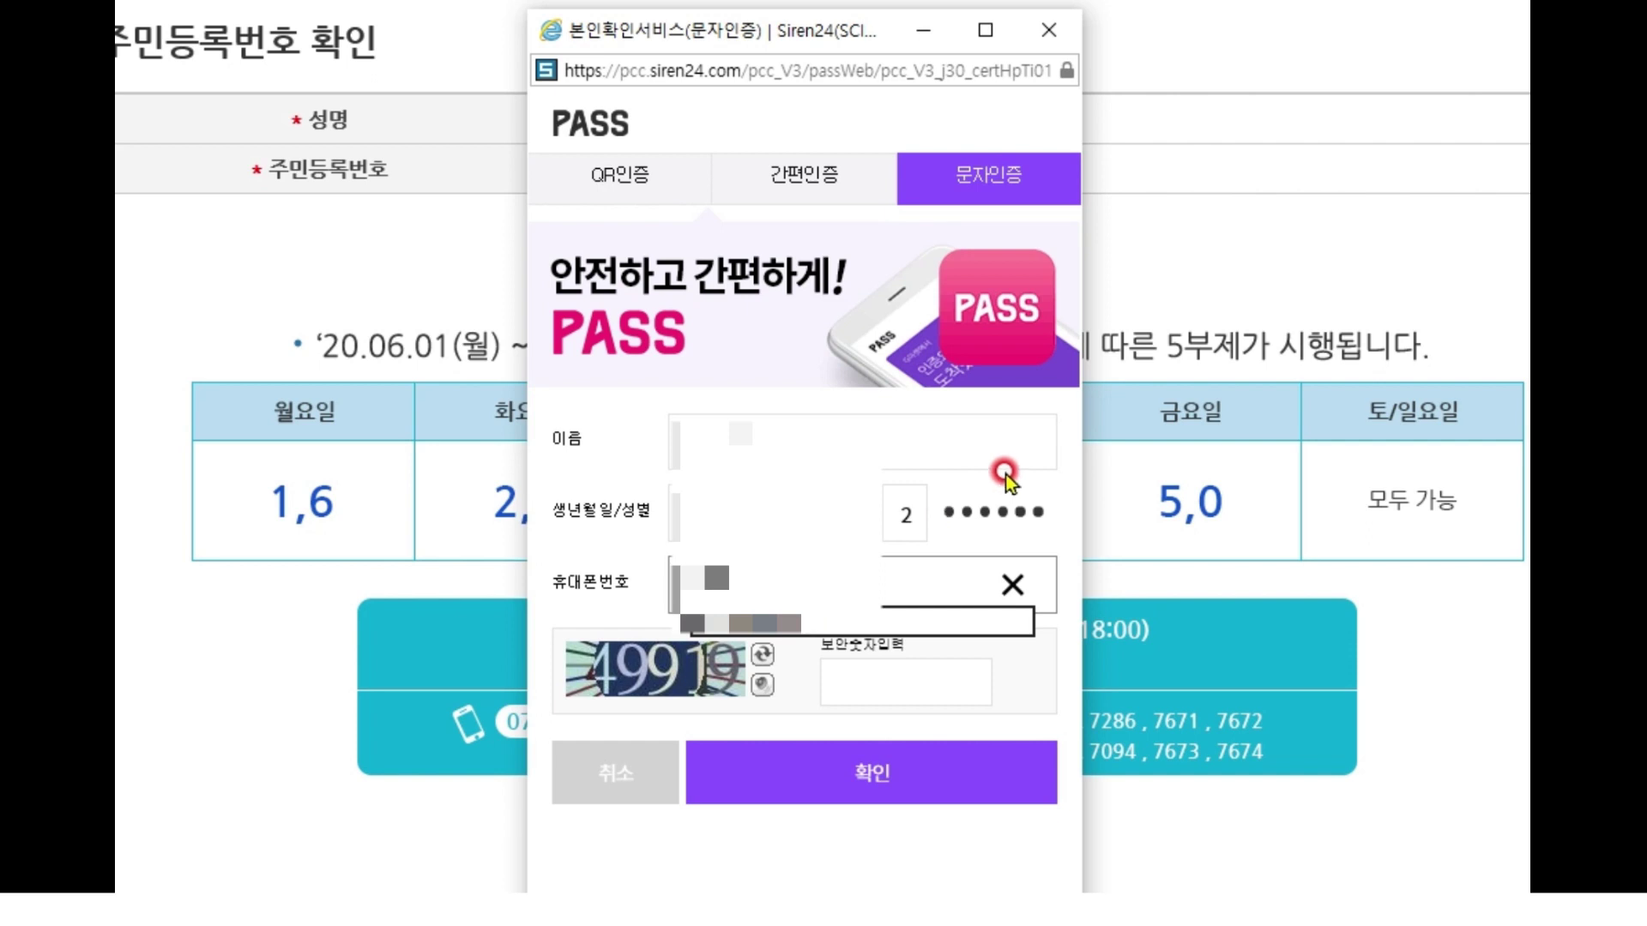
left_click(863, 658)
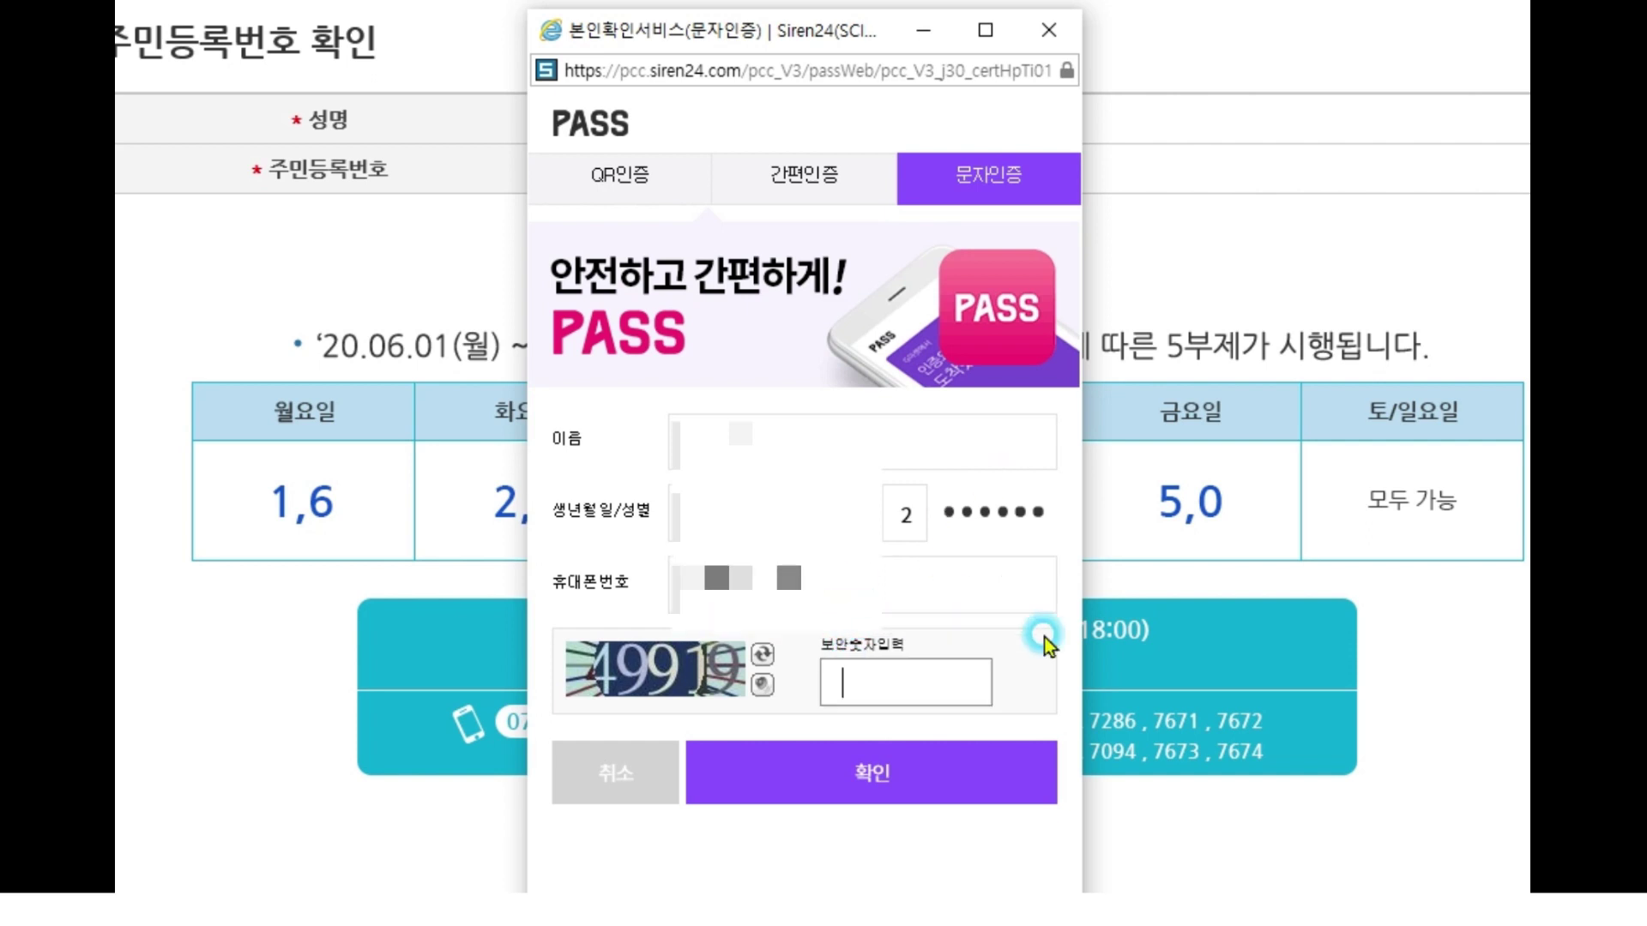
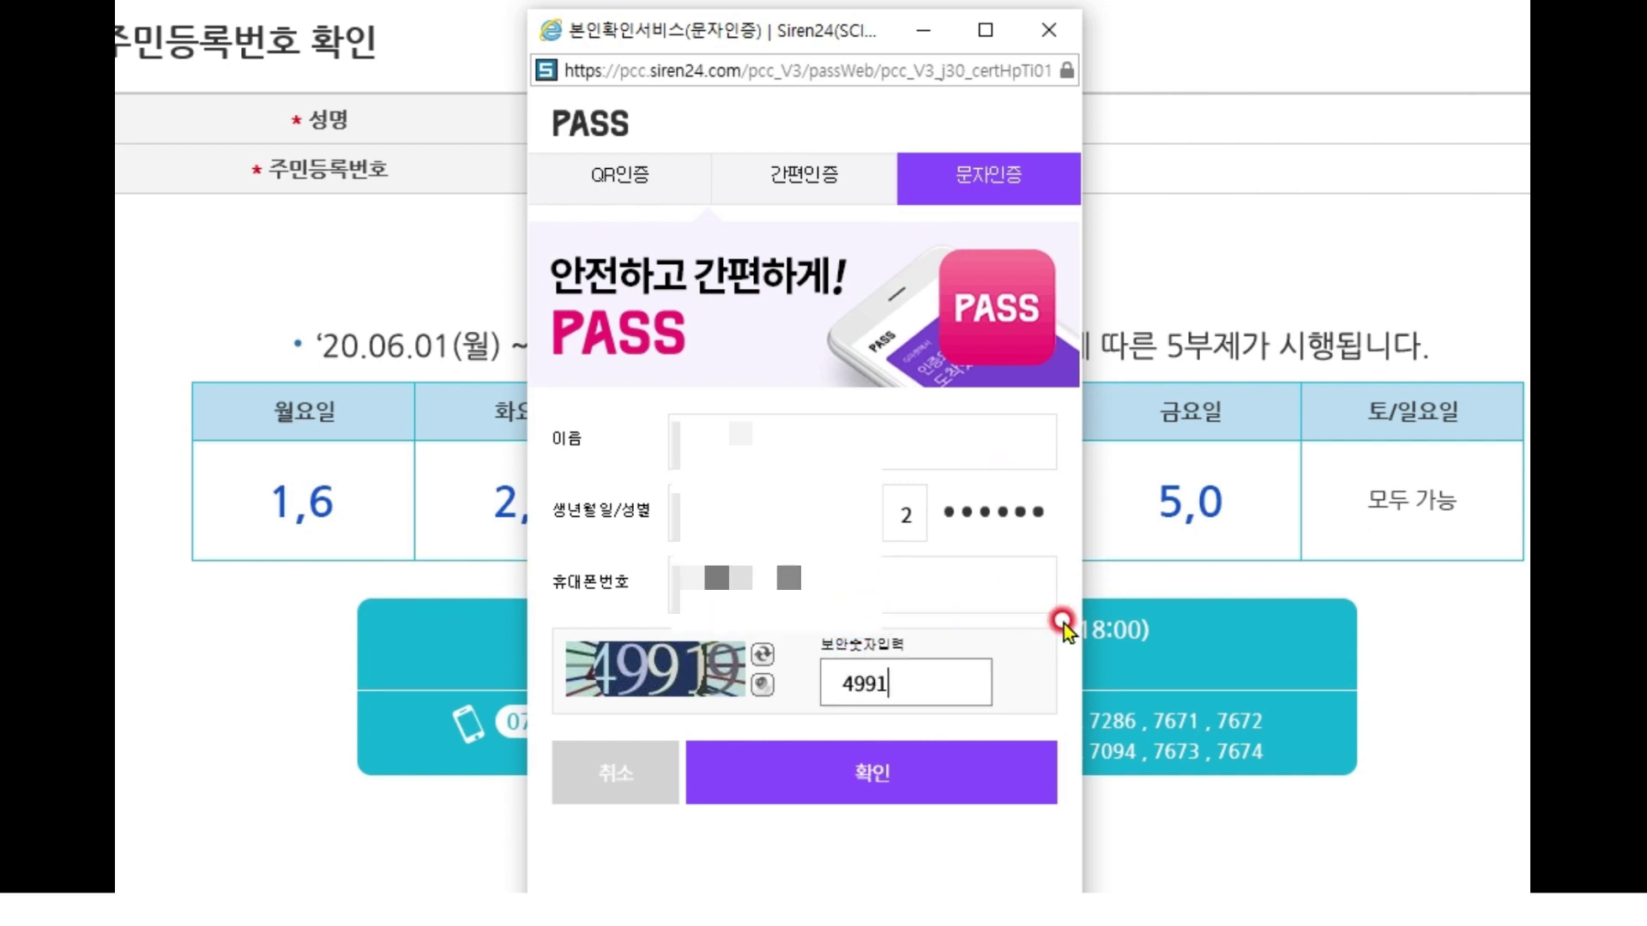
left_click(909, 777)
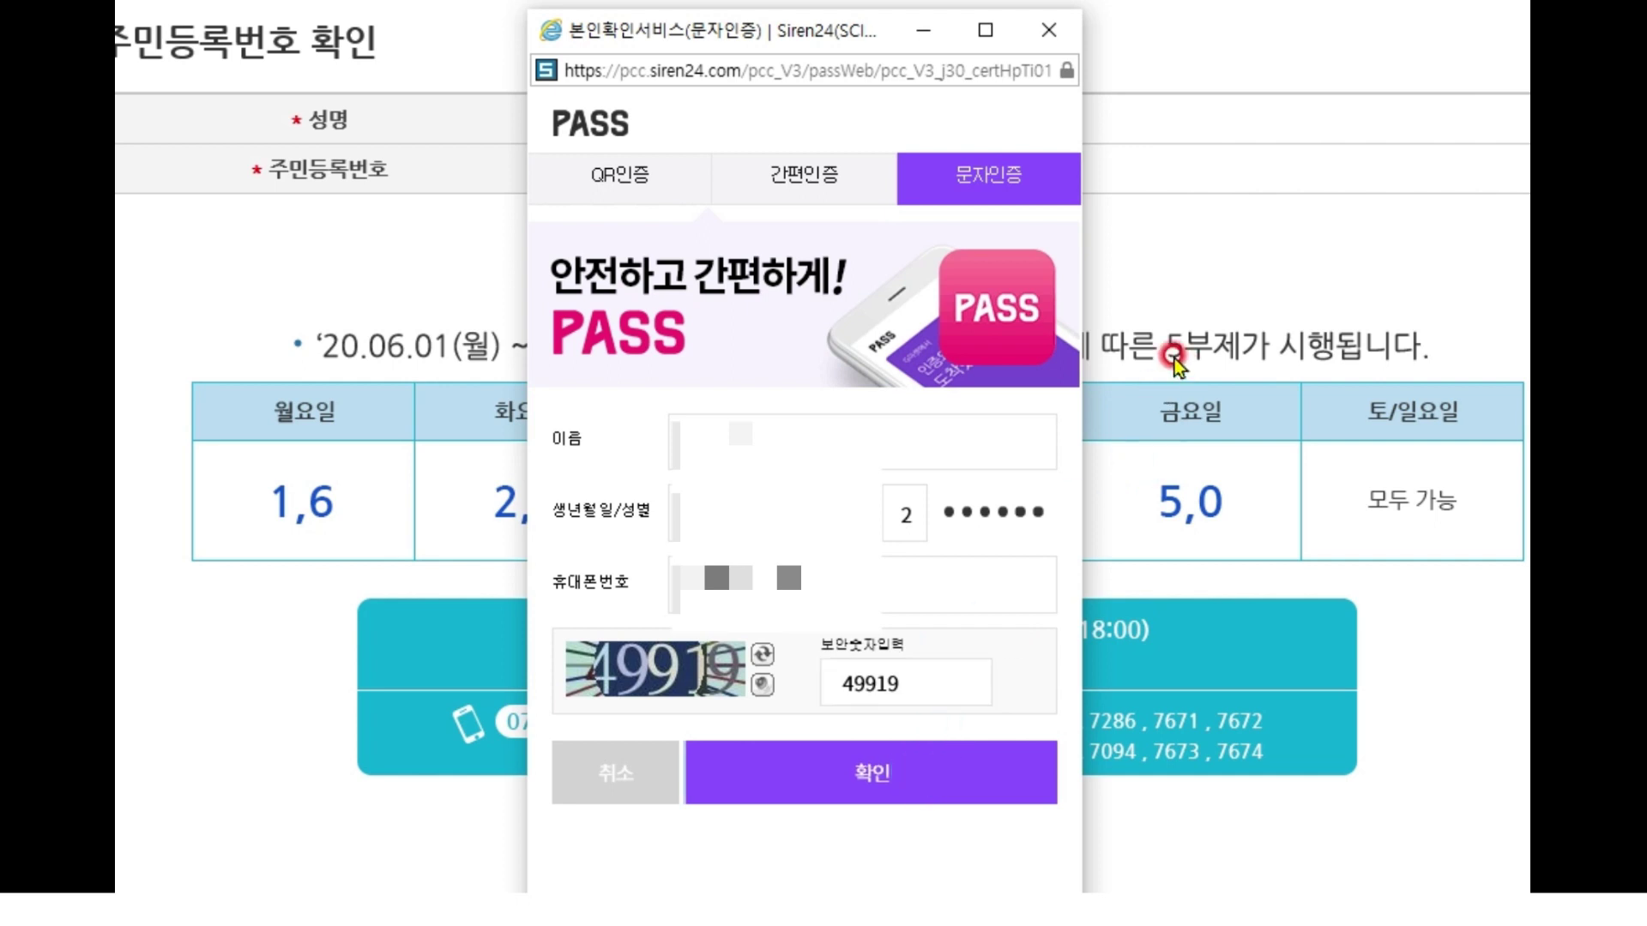
- Enter the texted verification code and submit it
left_click(766, 431)
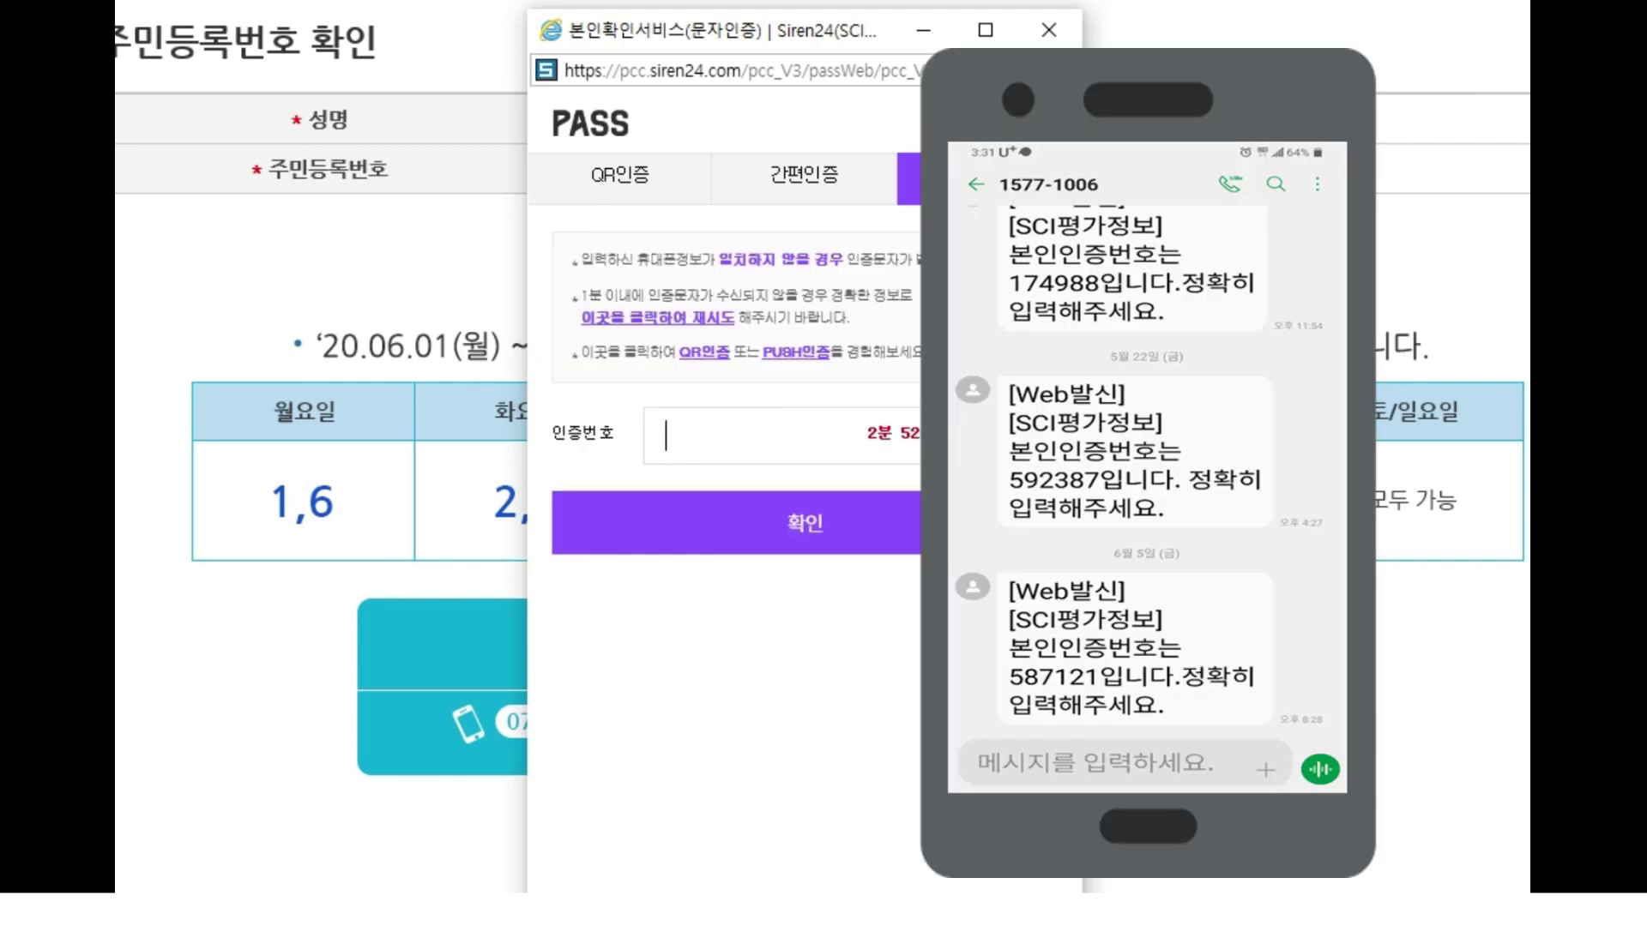
left_click(813, 525)
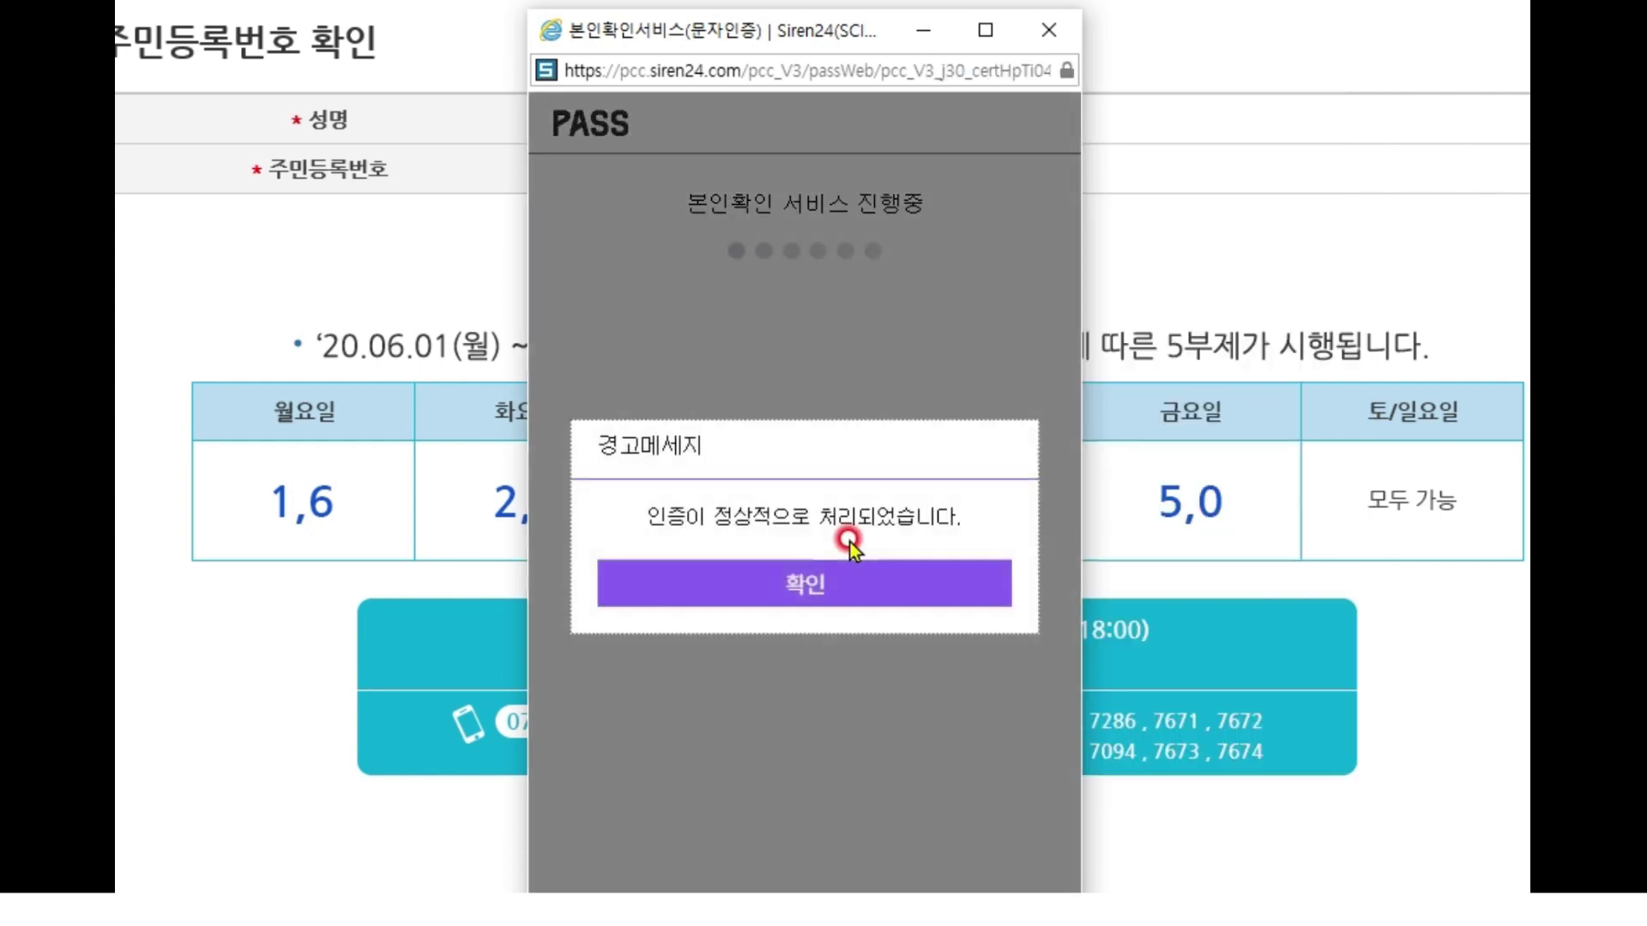
- Confirm the 인증이 정상적으로 처리되었습니다 message to return to the application form
left_click(828, 601)
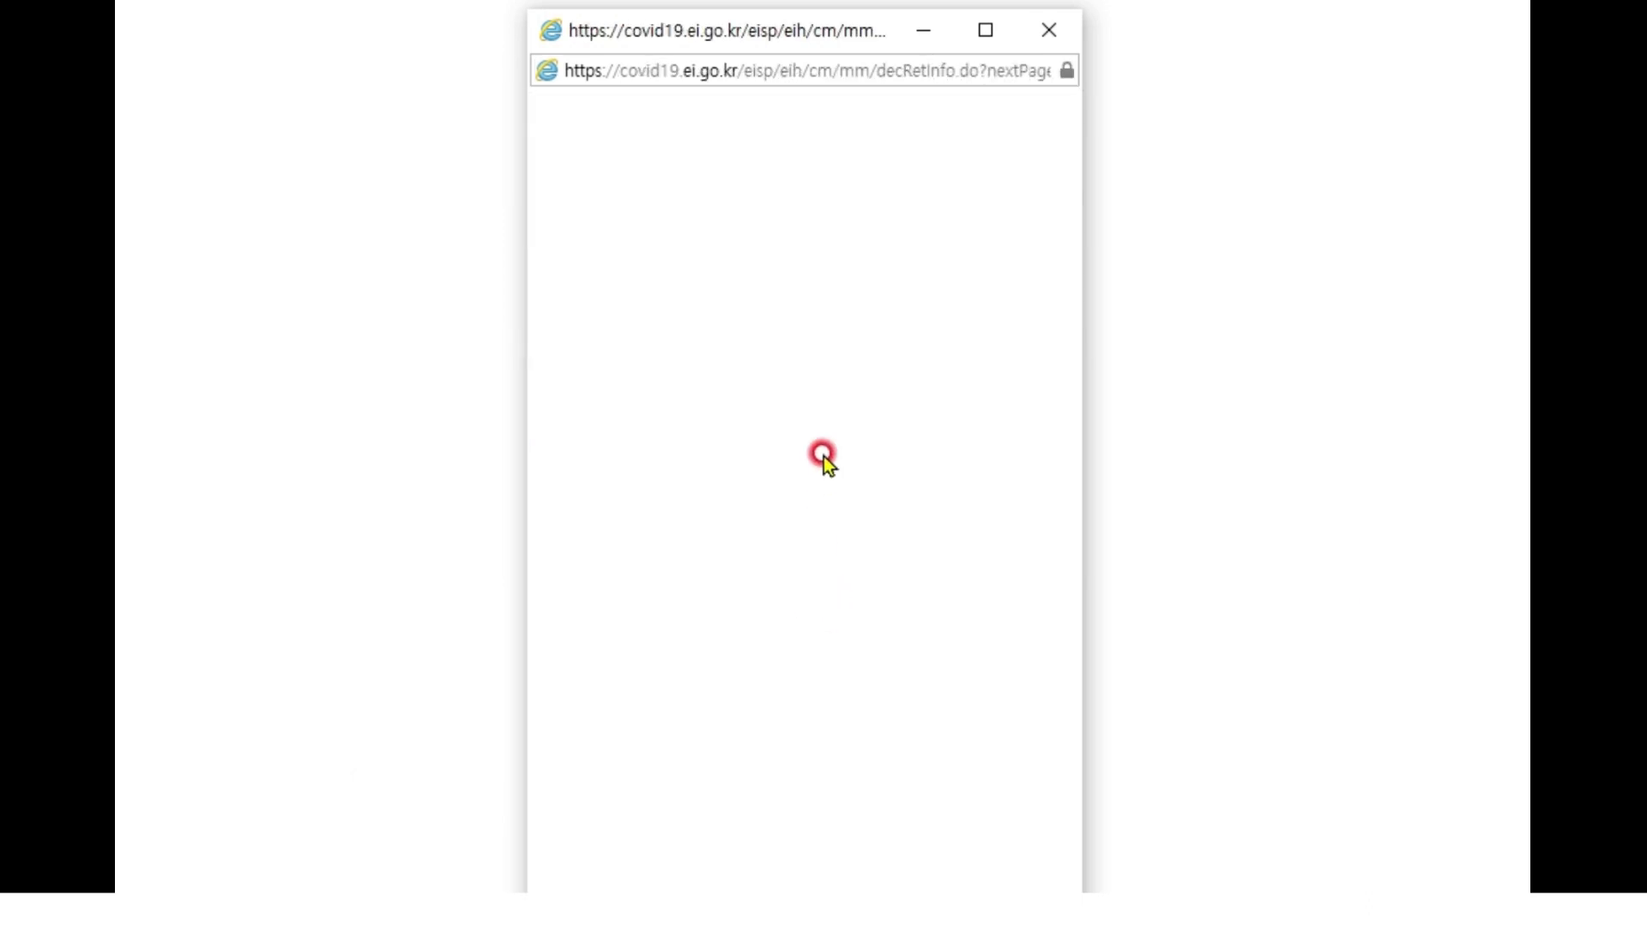